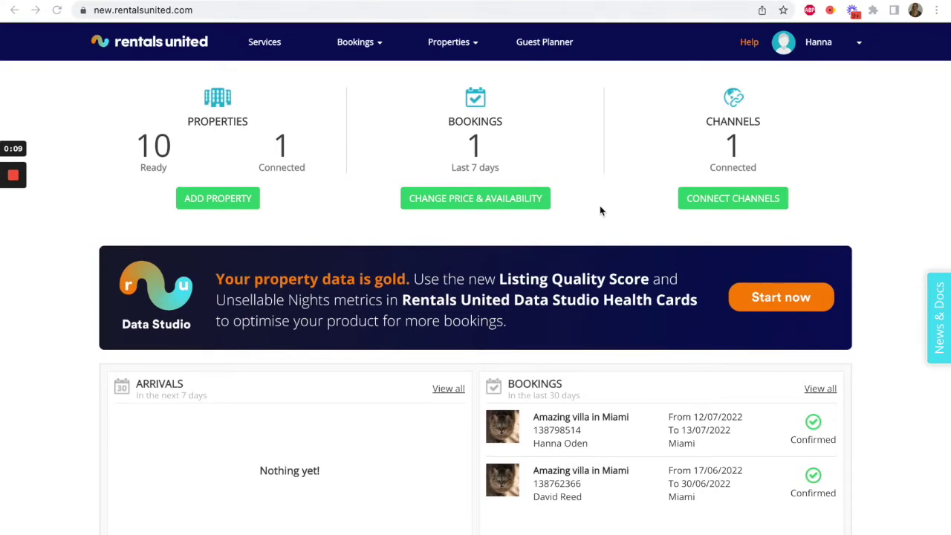
Step: Open the form for adding a new property and look over its blank Basic Info fields and step list
{"action": "left_click", "coordinate": [453, 43]}
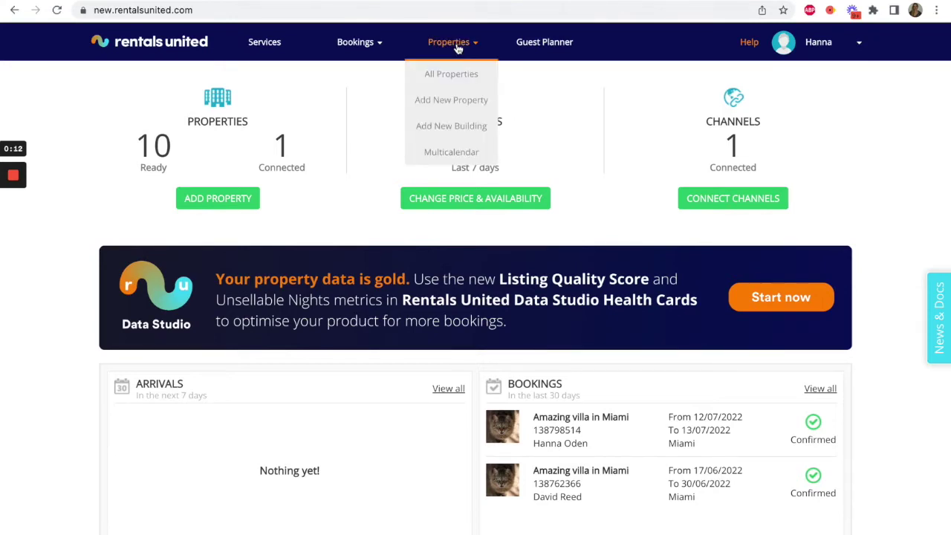
{"action": "left_click", "coordinate": [450, 103]}
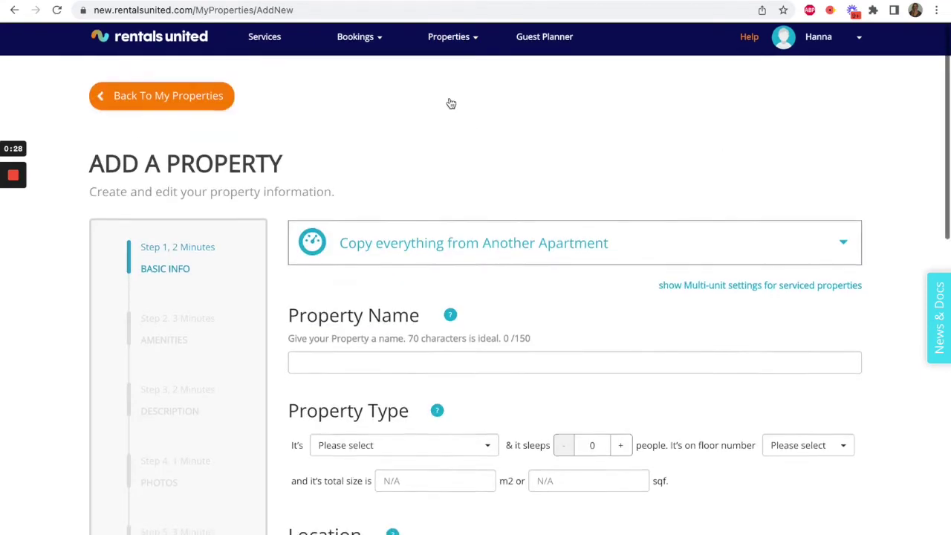
{"action": "scroll", "coordinate": [447, 102], "scroll_direction": "down", "scroll_amount": 2}
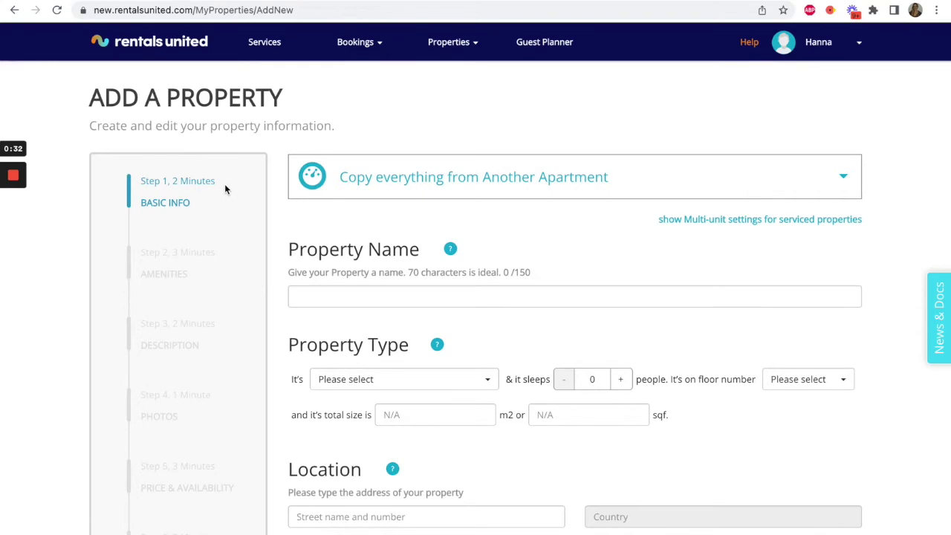
{"action": "scroll", "coordinate": [227, 257], "scroll_direction": "down", "scroll_amount": 5}
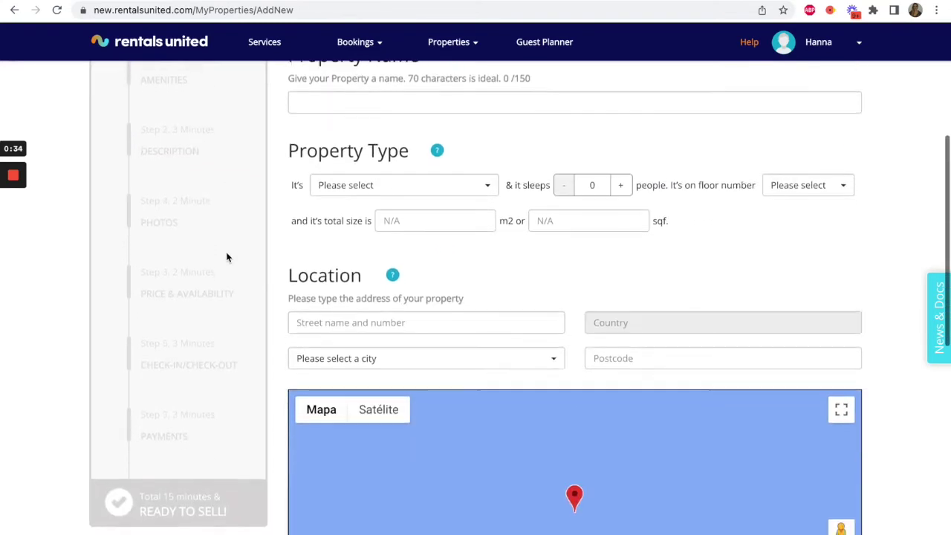
Step: Go to the list of all properties and look through the lake house listing's amenities and room list
{"action": "left_click", "coordinate": [443, 44]}
{"action": "left_click", "coordinate": [451, 75]}
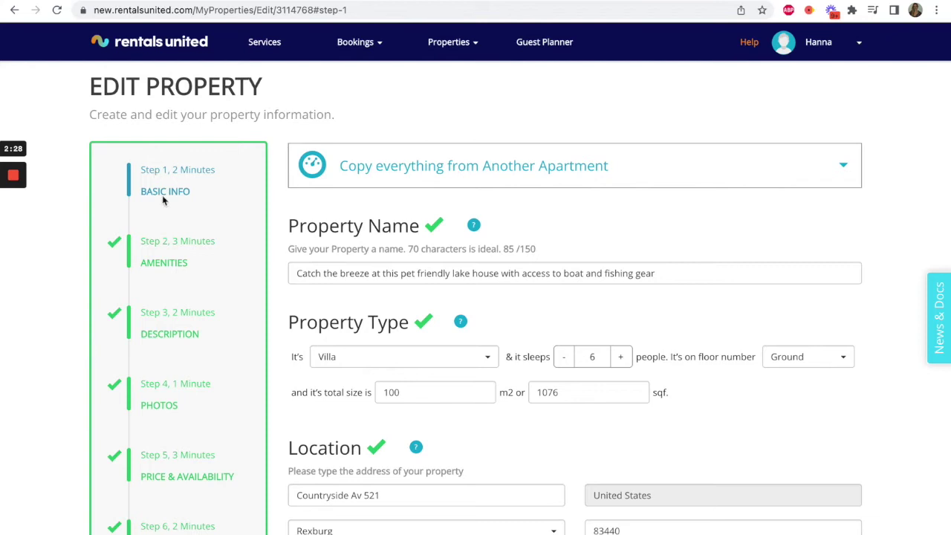
{"action": "left_click", "coordinate": [160, 245]}
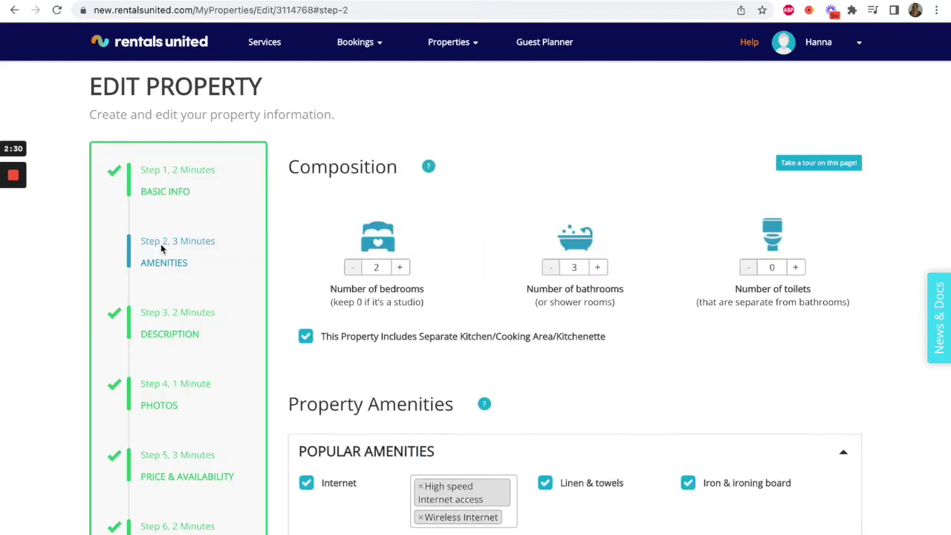
{"action": "scroll", "coordinate": [592, 361], "scroll_direction": "down", "scroll_amount": 5}
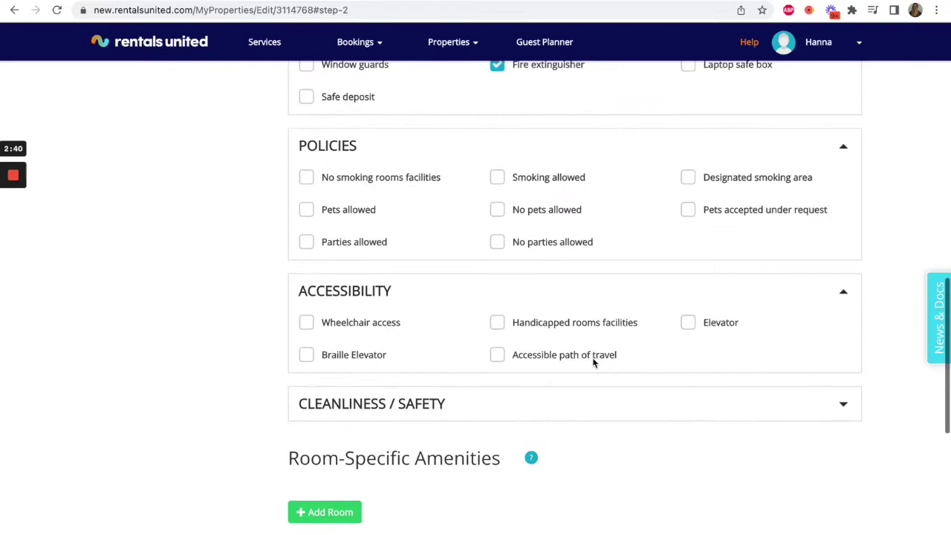
{"action": "scroll", "coordinate": [593, 362], "scroll_direction": "down", "scroll_amount": 6}
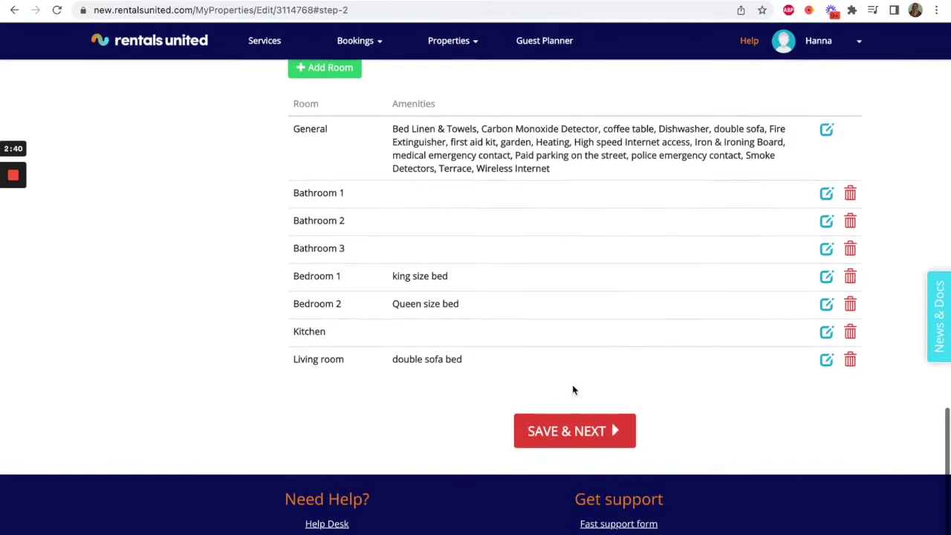
{"action": "left_click", "coordinate": [578, 433]}
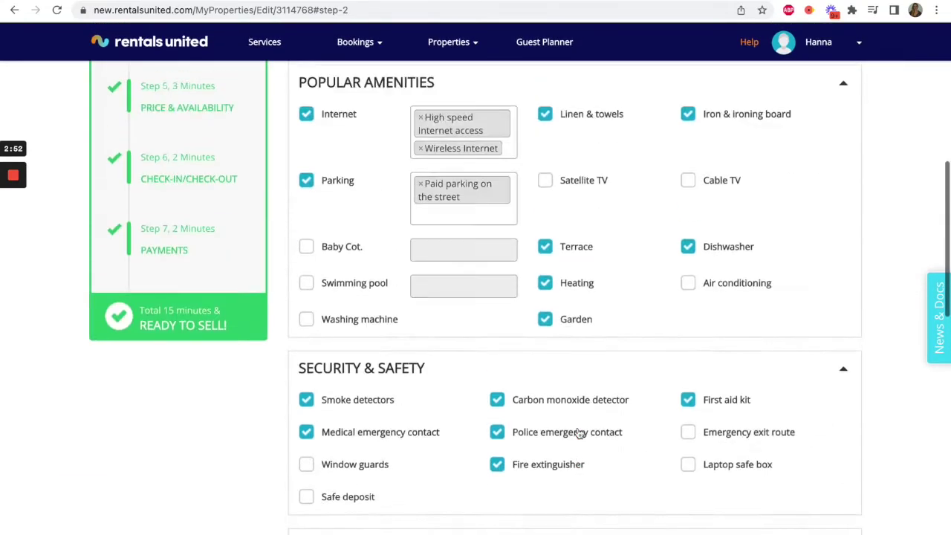
Step: Return to the listing's Basic Info and review its location, legal information and the help on points of interest
{"action": "scroll", "coordinate": [368, 308], "scroll_direction": "up", "scroll_amount": 5}
{"action": "left_click", "coordinate": [176, 167]}
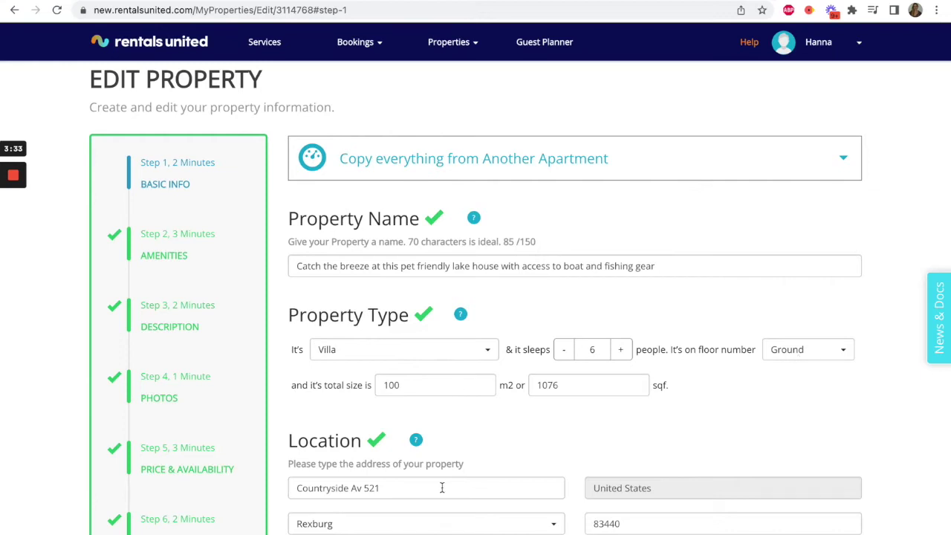
{"action": "scroll", "coordinate": [441, 486], "scroll_direction": "down", "scroll_amount": 3}
{"action": "scroll", "coordinate": [441, 487], "scroll_direction": "down", "scroll_amount": 2}
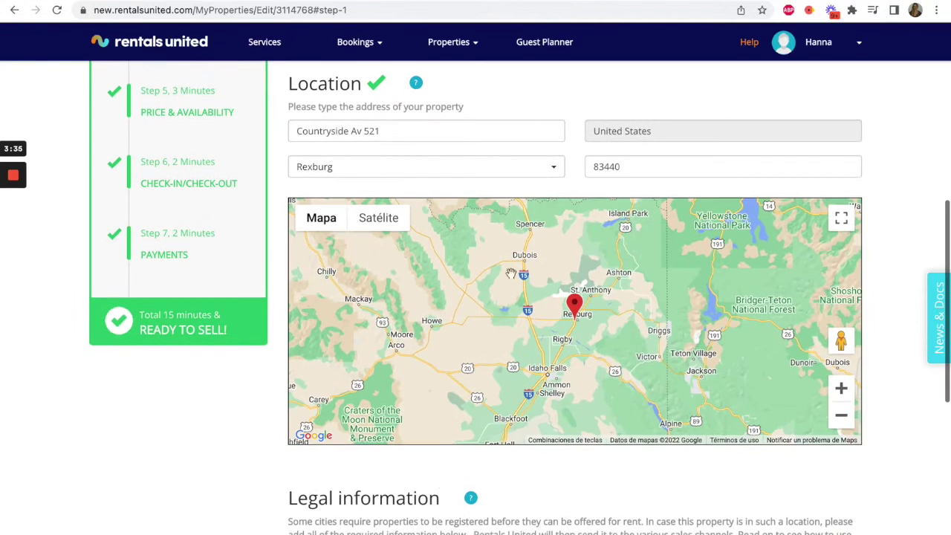
{"action": "scroll", "coordinate": [586, 346], "scroll_direction": "down", "scroll_amount": 3}
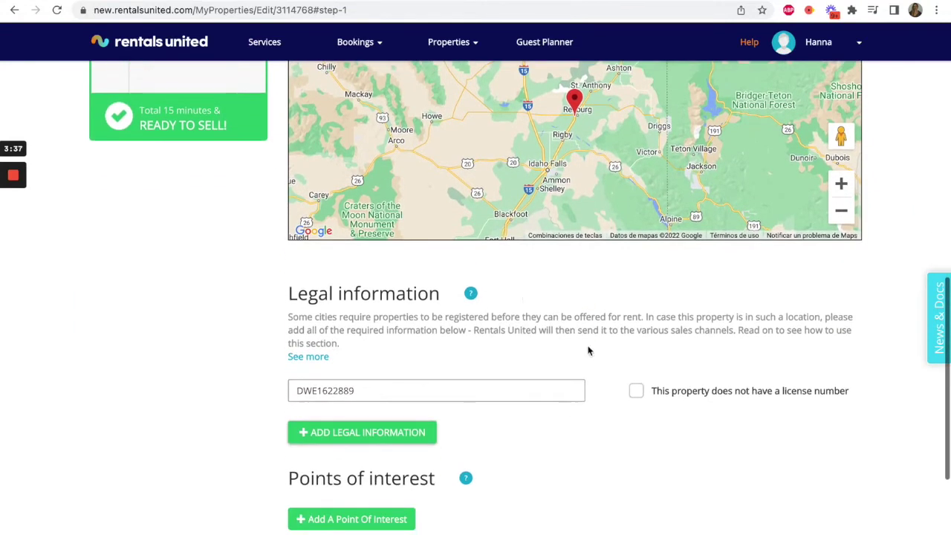
{"action": "scroll", "coordinate": [519, 381], "scroll_direction": "down", "scroll_amount": 2}
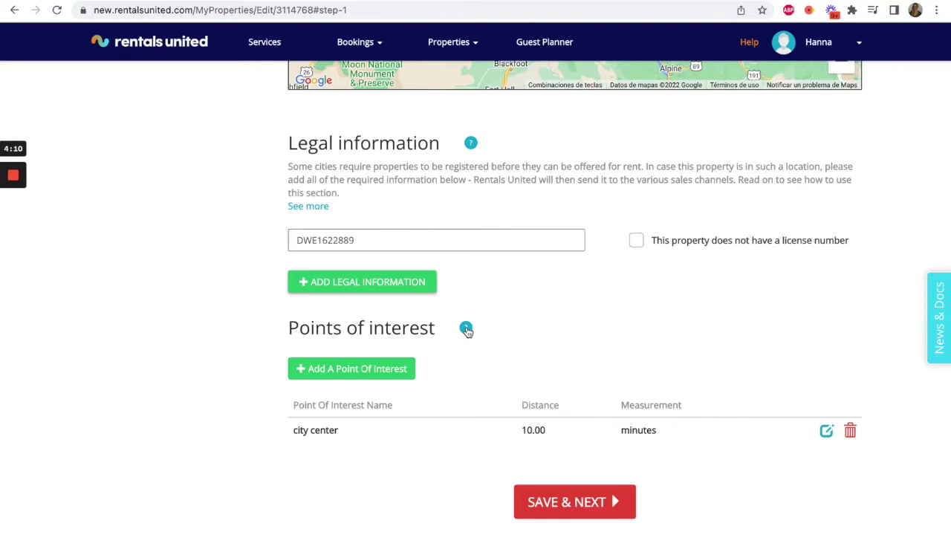
{"action": "left_click", "coordinate": [466, 329]}
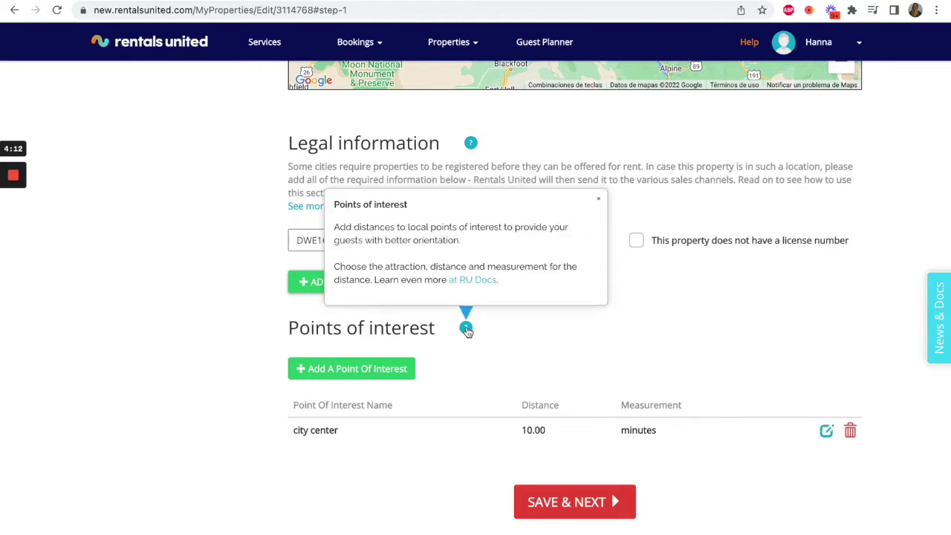
{"action": "scroll", "coordinate": [466, 329], "scroll_direction": "up", "scroll_amount": 8}
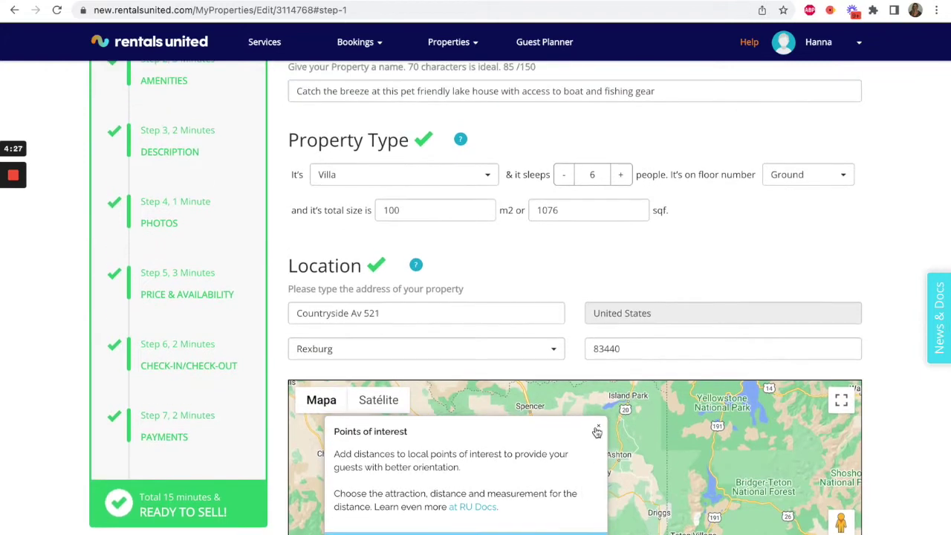
{"action": "left_click", "coordinate": [598, 426]}
{"action": "scroll", "coordinate": [592, 288], "scroll_direction": "up", "scroll_amount": 1}
{"action": "scroll", "coordinate": [592, 289], "scroll_direction": "up", "scroll_amount": 2}
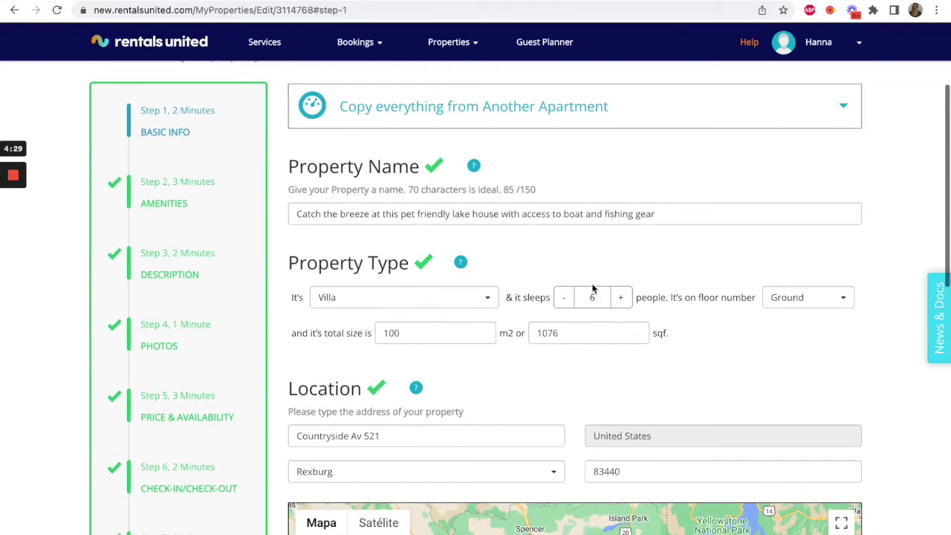
Step: Set the property's total size to 1071 sqf
{"action": "left_click", "coordinate": [662, 267]}
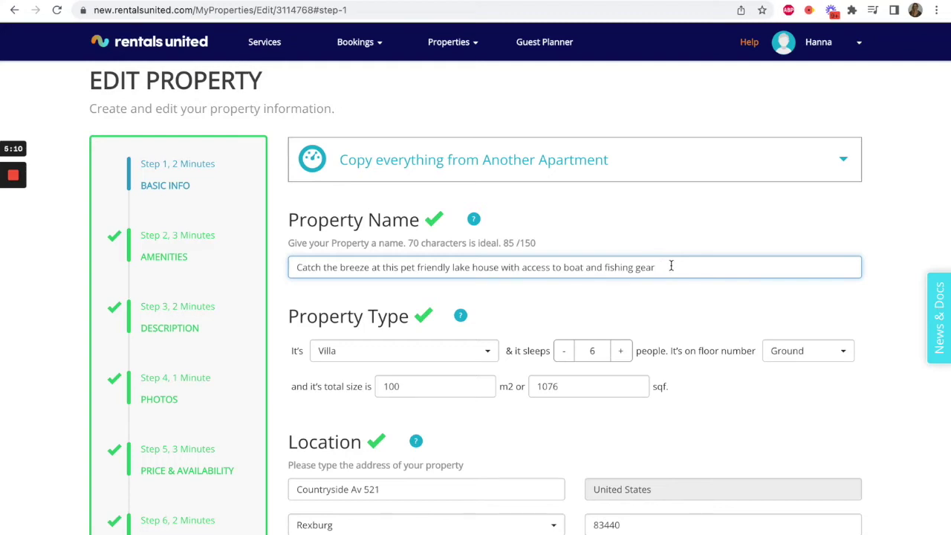
{"action": "left_click", "coordinate": [425, 385]}
{"action": "left_click", "coordinate": [578, 388]}
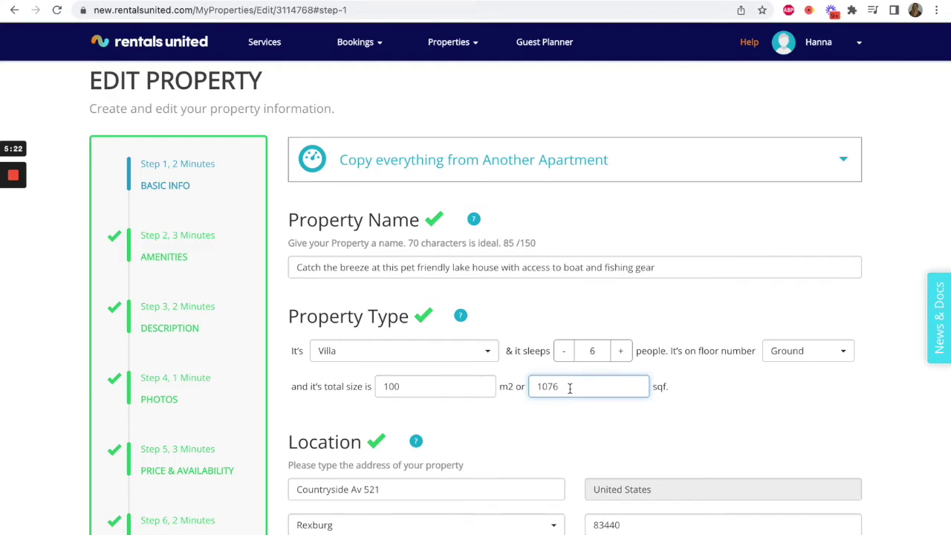
{"action": "key", "text": "BackSpace"}
{"action": "type", "text": "1"}
{"action": "left_click", "coordinate": [706, 413]}
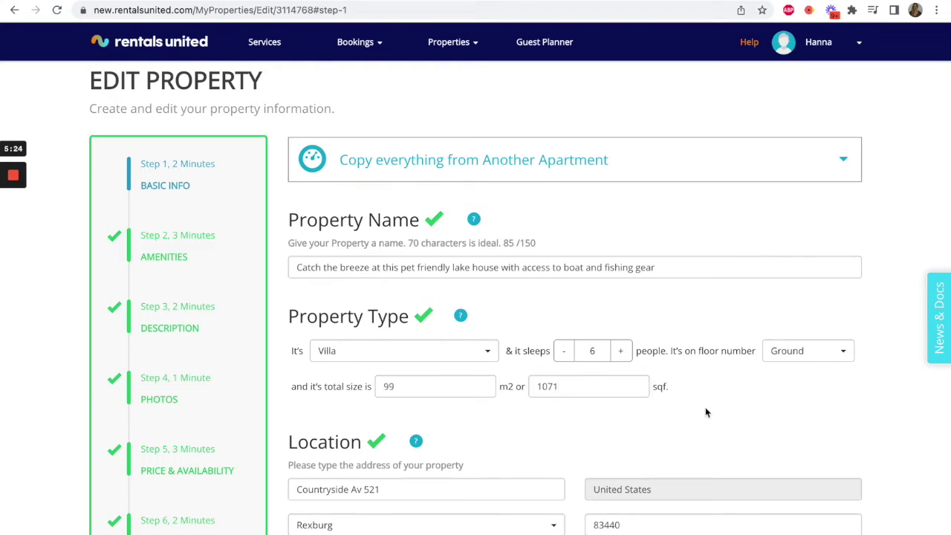
Step: Move the property's location pin slightly east on the street-level map
{"action": "scroll", "coordinate": [706, 412], "scroll_direction": "down", "scroll_amount": 5}
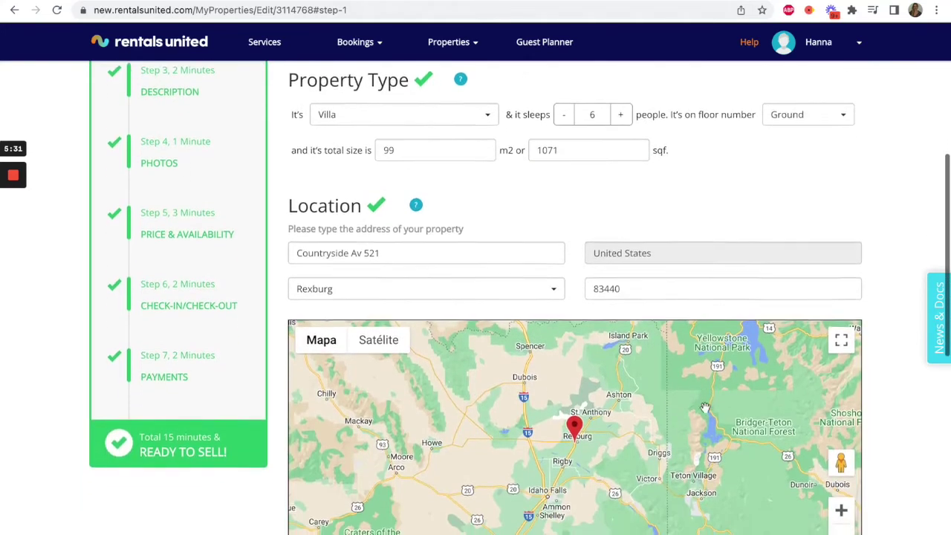
{"action": "left_click", "coordinate": [841, 375]}
{"action": "left_click", "coordinate": [841, 375]}
{"action": "left_click", "coordinate": [840, 375]}
{"action": "left_click", "coordinate": [841, 375]}
{"action": "left_click", "coordinate": [841, 375]}
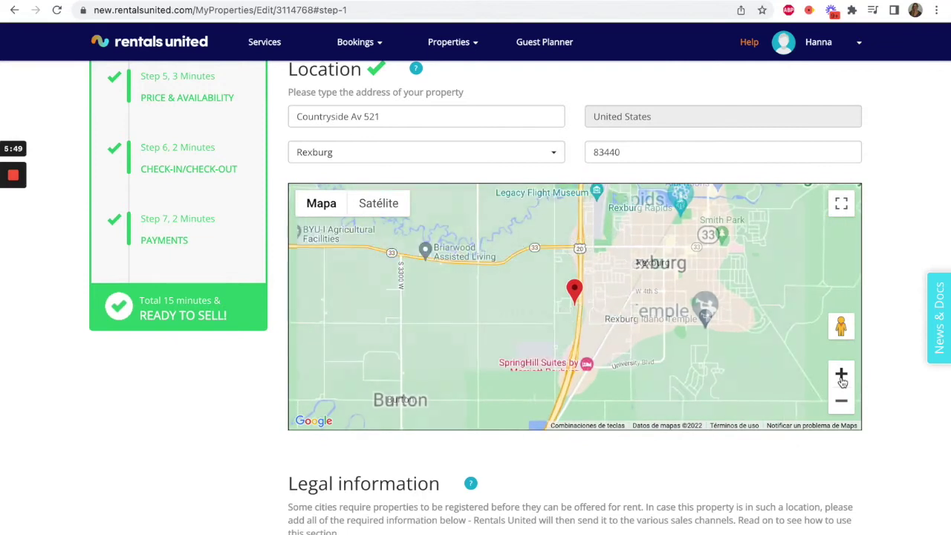
{"action": "left_click", "coordinate": [840, 375]}
{"action": "left_click", "coordinate": [841, 375]}
{"action": "left_click", "coordinate": [841, 375]}
{"action": "left_click", "coordinate": [841, 375]}
{"action": "left_click", "coordinate": [841, 375]}
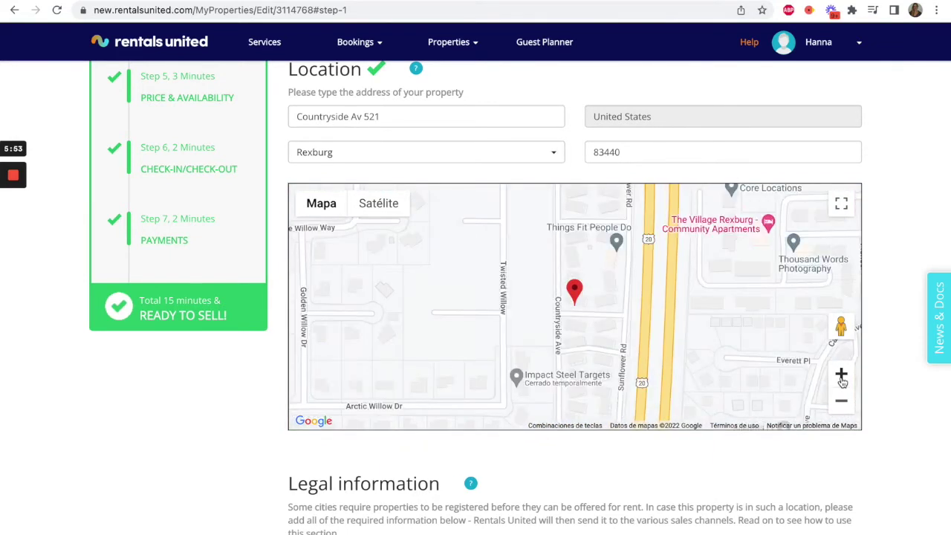
{"action": "left_click_drag", "start_coordinate": [582, 296], "coordinate": [611, 291]}
Step: Mark the property as not having a license number and save Basic Info to continue to Amenities
{"action": "scroll", "coordinate": [612, 288], "scroll_direction": "down", "scroll_amount": 2}
{"action": "scroll", "coordinate": [612, 290], "scroll_direction": "down", "scroll_amount": 5}
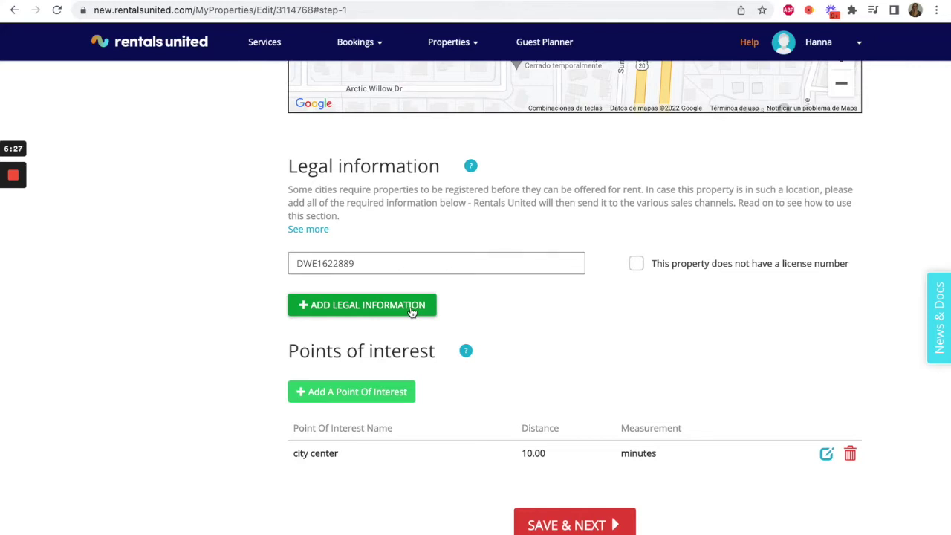
{"action": "left_click", "coordinate": [636, 264]}
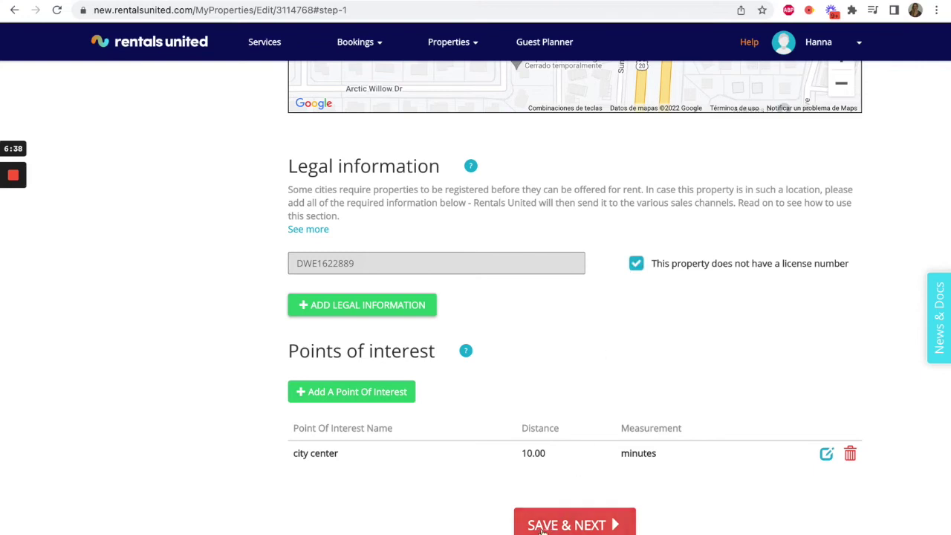
{"action": "left_click", "coordinate": [566, 525]}
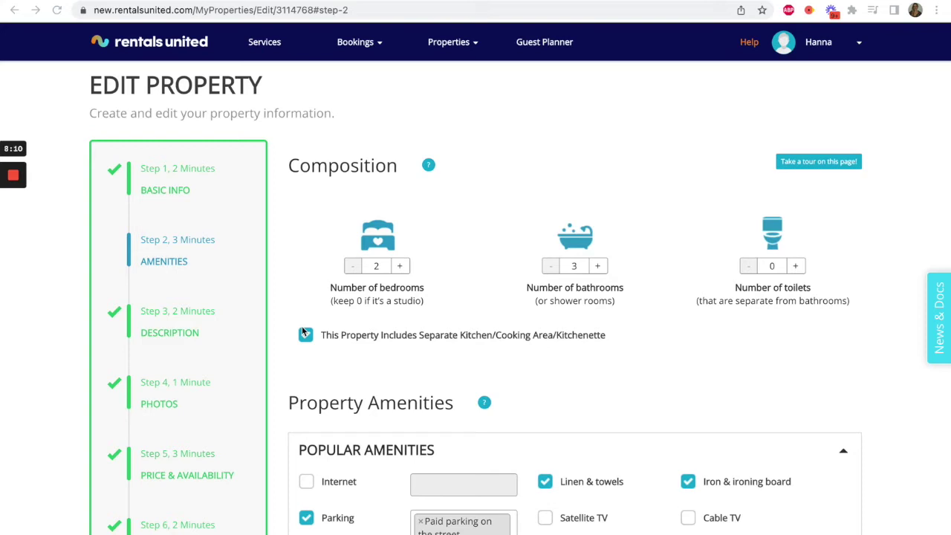
Step: Expand the Cleanliness / Safety amenities, and enable Elevator under Accessibility and Smoking allowed under Policies
{"action": "scroll", "coordinate": [303, 332], "scroll_direction": "down", "scroll_amount": 2}
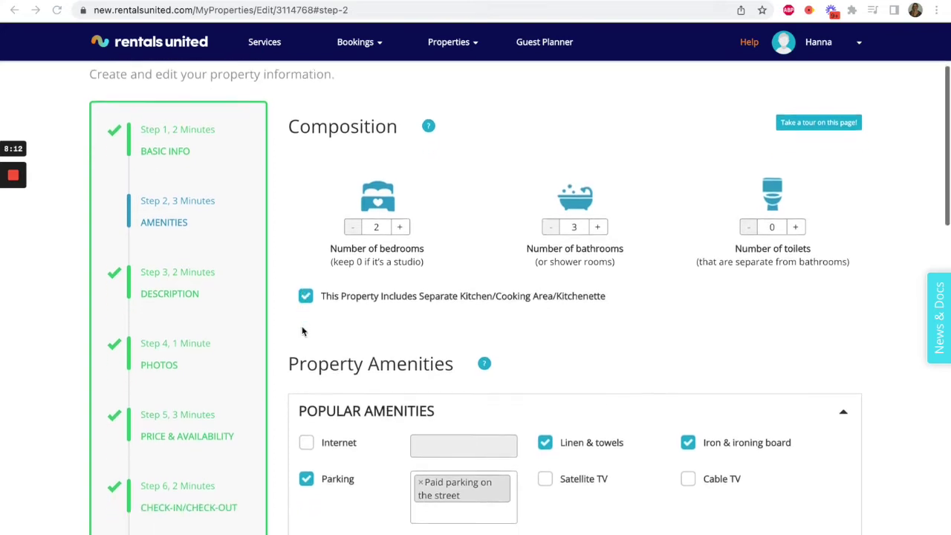
{"action": "scroll", "coordinate": [303, 332], "scroll_direction": "down", "scroll_amount": 2}
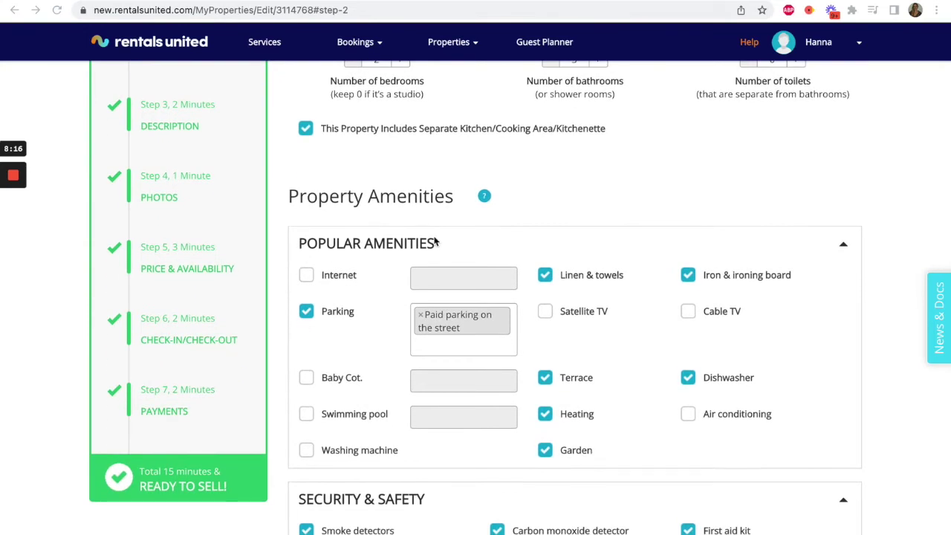
{"action": "scroll", "coordinate": [431, 420], "scroll_direction": "down", "scroll_amount": 2}
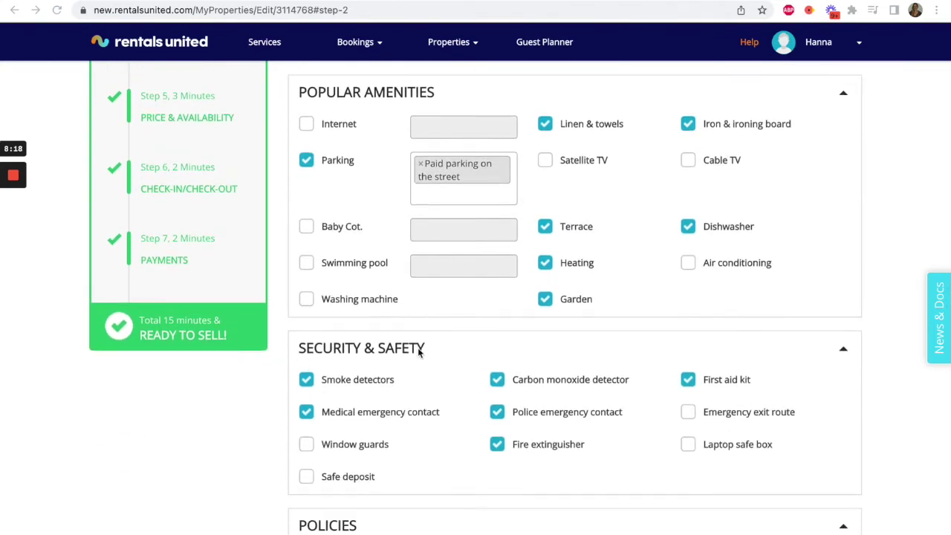
{"action": "scroll", "coordinate": [420, 352], "scroll_direction": "down", "scroll_amount": 3}
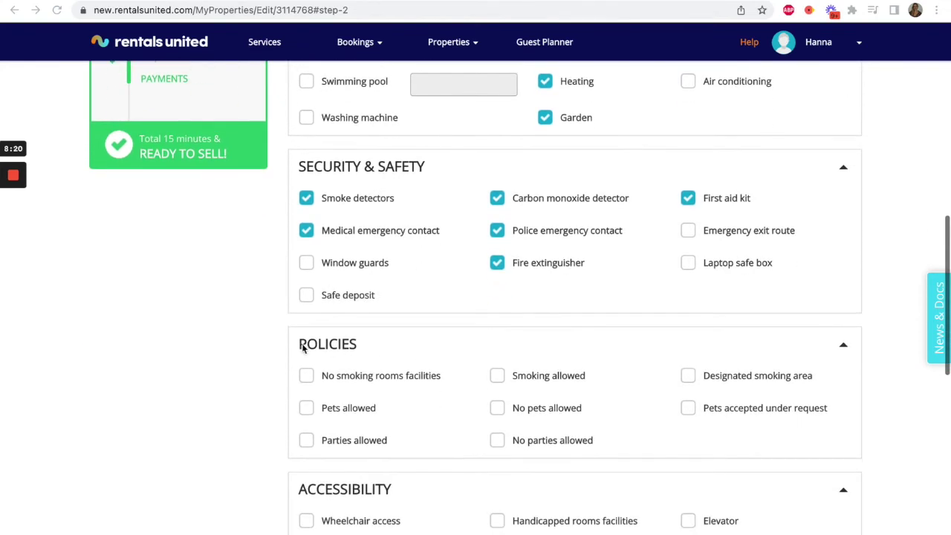
{"action": "scroll", "coordinate": [373, 344], "scroll_direction": "down", "scroll_amount": 2}
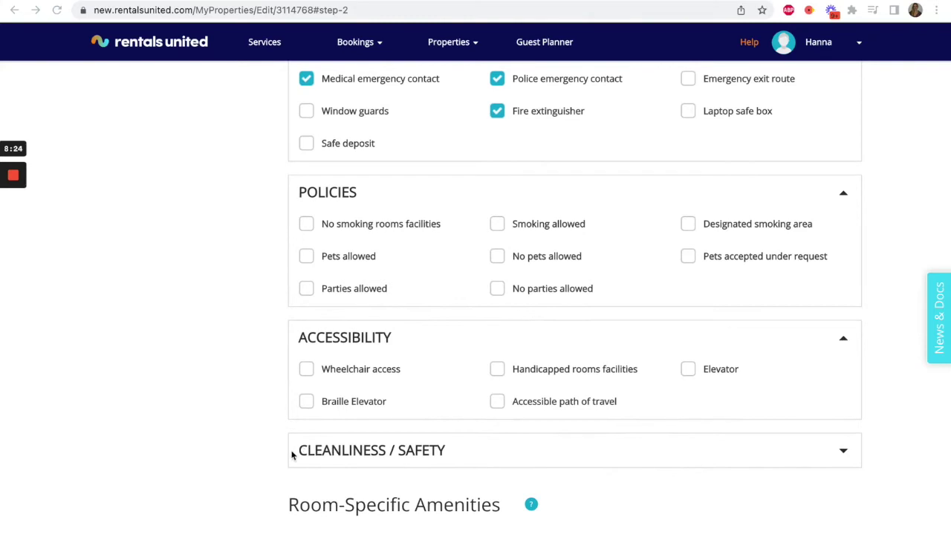
{"action": "left_click", "coordinate": [844, 455]}
{"action": "left_click", "coordinate": [689, 369]}
{"action": "left_click", "coordinate": [496, 225]}
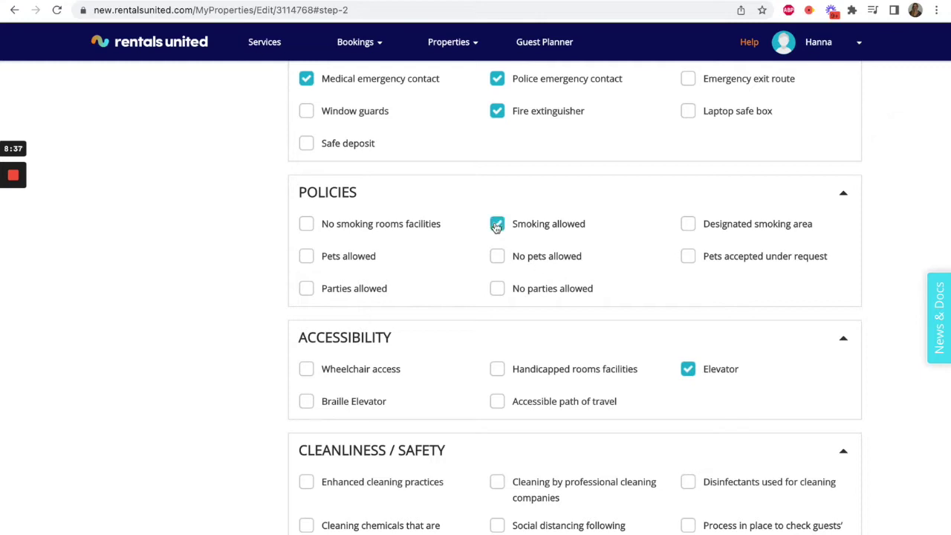
Step: Enable Internet in the popular amenities and choose "Computer with free adsl internet access" as its type
{"action": "scroll", "coordinate": [496, 227], "scroll_direction": "up", "scroll_amount": 2}
{"action": "scroll", "coordinate": [495, 227], "scroll_direction": "up", "scroll_amount": 3}
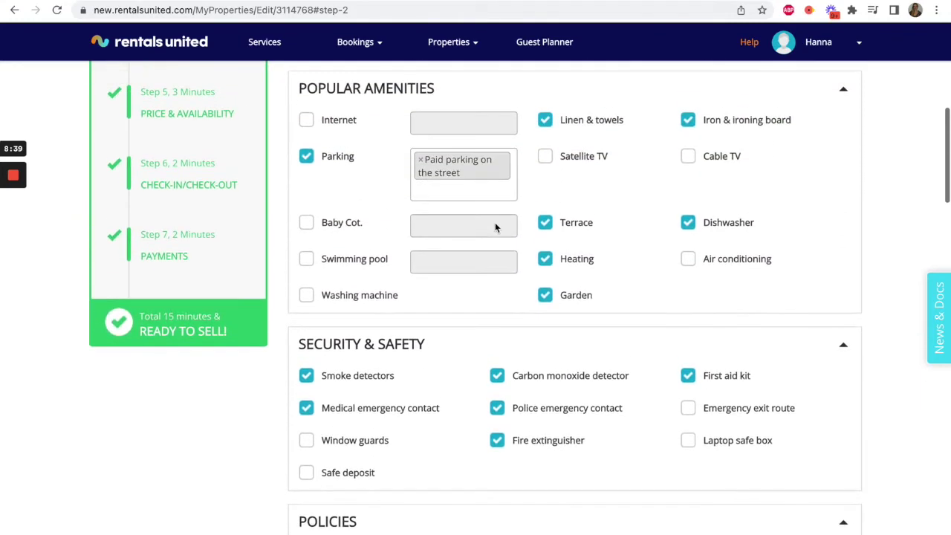
{"action": "left_click", "coordinate": [307, 124]}
{"action": "left_click", "coordinate": [449, 128]}
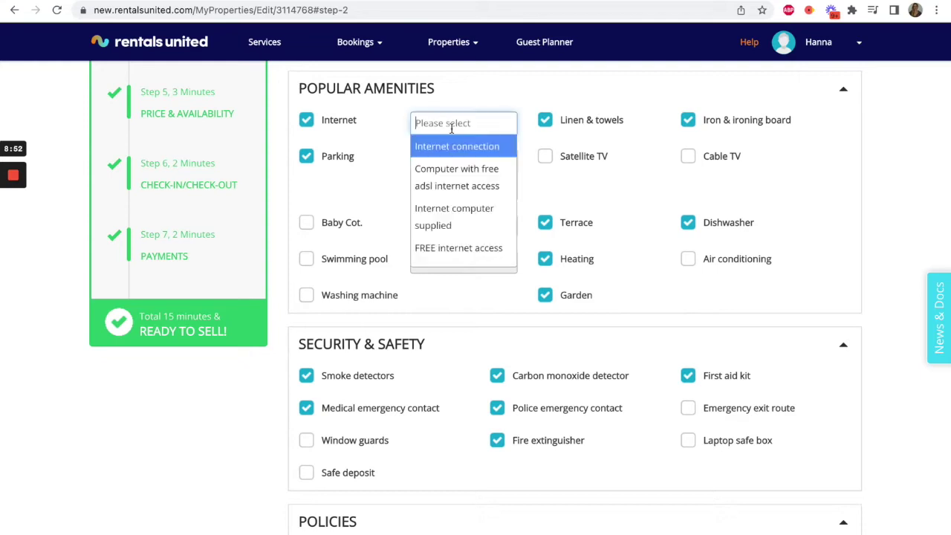
{"action": "left_click", "coordinate": [452, 177]}
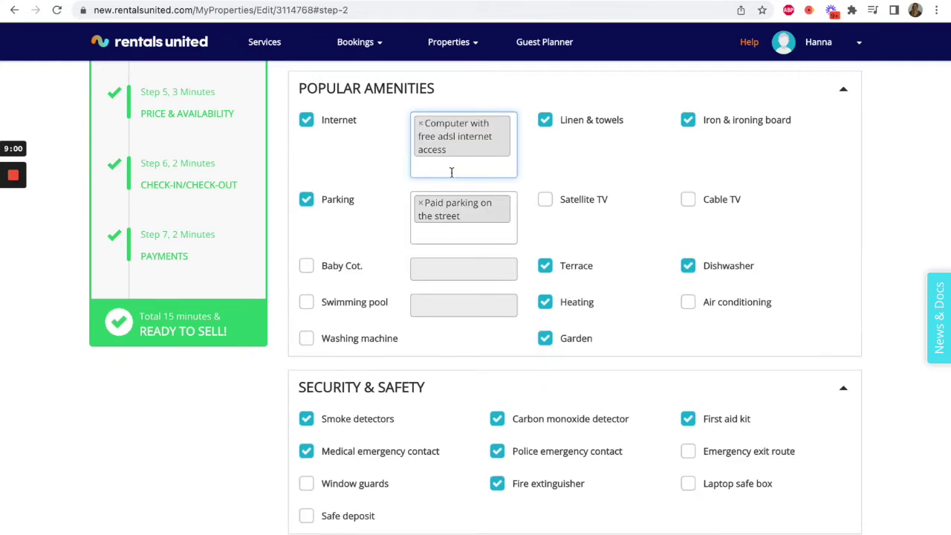
{"action": "scroll", "coordinate": [451, 172], "scroll_direction": "up", "scroll_amount": 2}
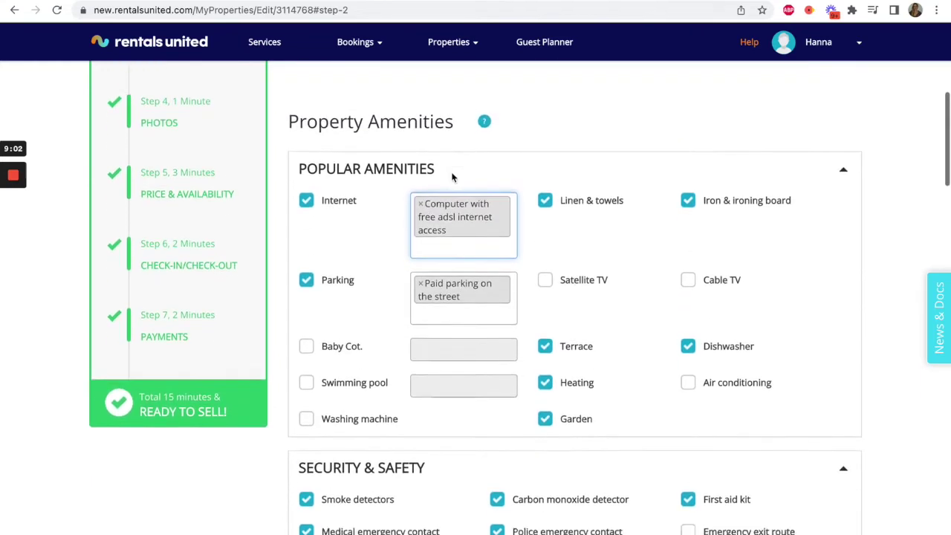
Step: Add Toiletries to Bathroom 2 in the room-specific amenities and save that room
{"action": "scroll", "coordinate": [451, 175], "scroll_direction": "down", "scroll_amount": 3}
{"action": "scroll", "coordinate": [451, 176], "scroll_direction": "down", "scroll_amount": 6}
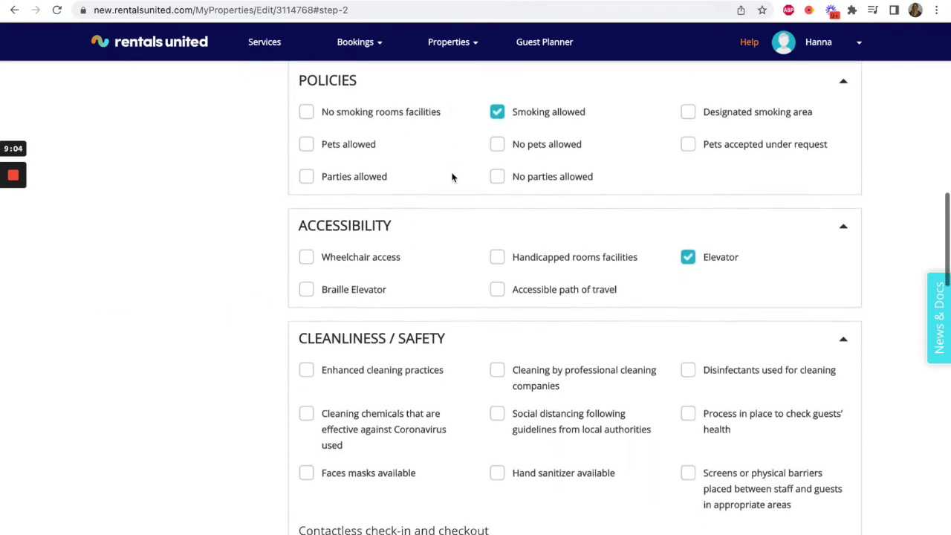
{"action": "scroll", "coordinate": [451, 176], "scroll_direction": "down", "scroll_amount": 9}
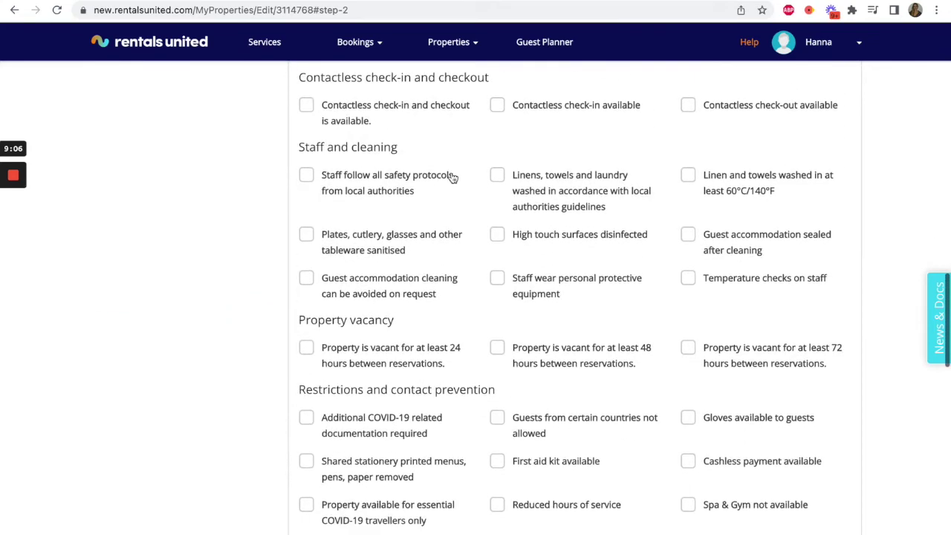
{"action": "scroll", "coordinate": [451, 179], "scroll_direction": "down", "scroll_amount": 9}
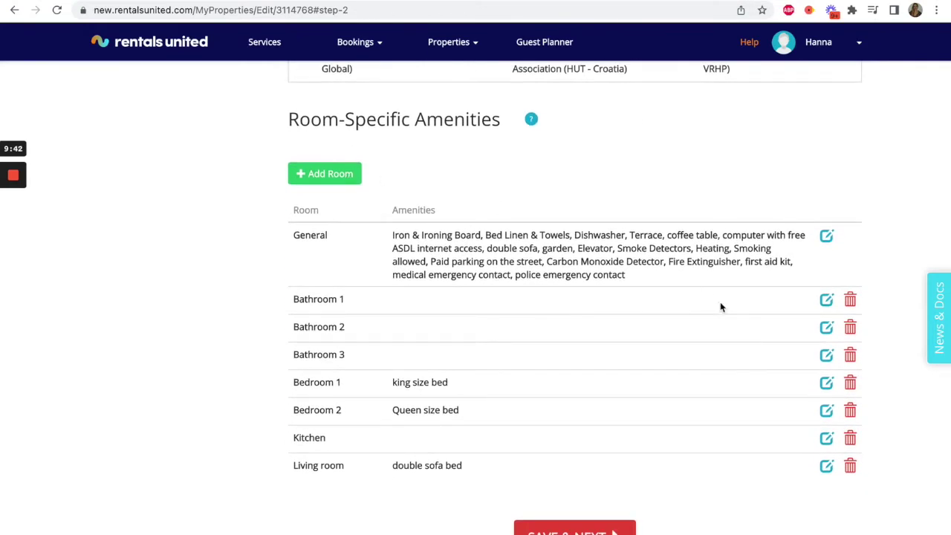
{"action": "left_click", "coordinate": [827, 329]}
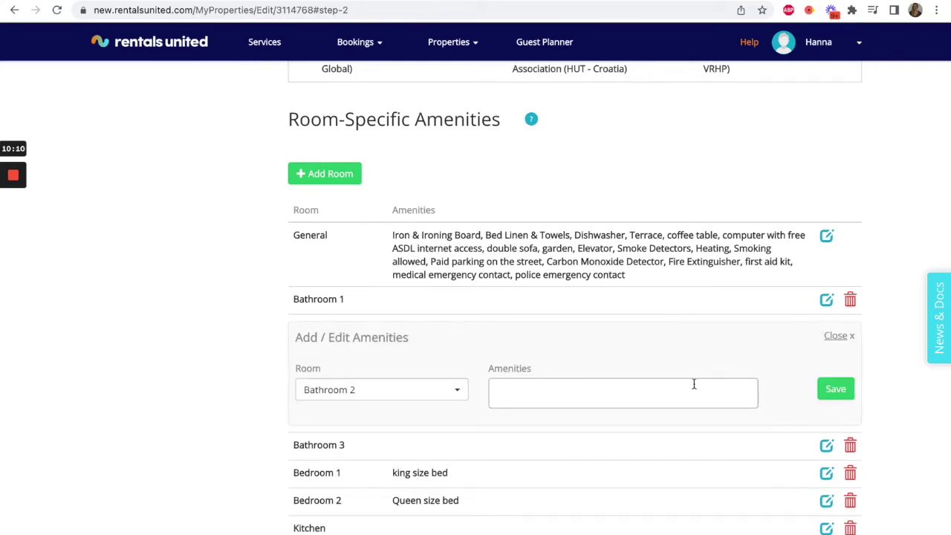
{"action": "left_click", "coordinate": [693, 384]}
{"action": "type", "text": "toilet"}
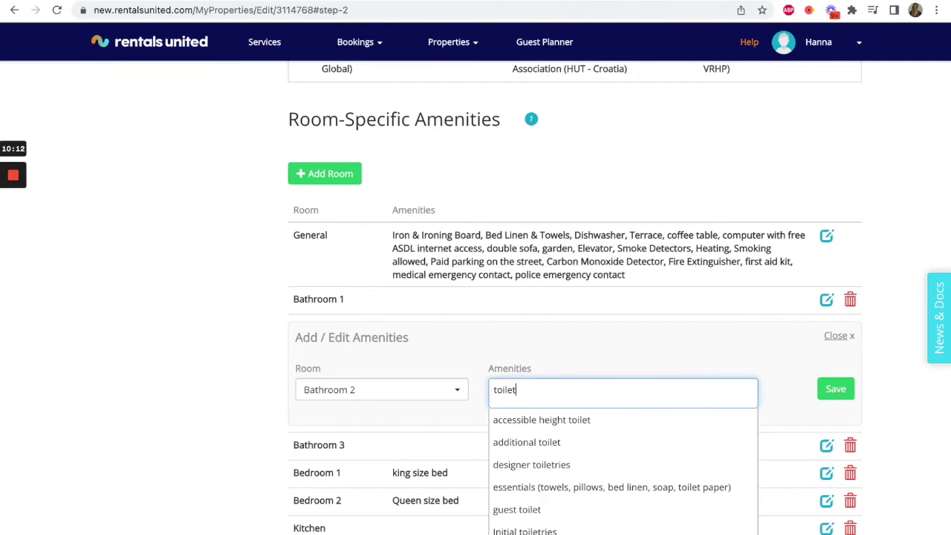
{"action": "type", "text": "r"}
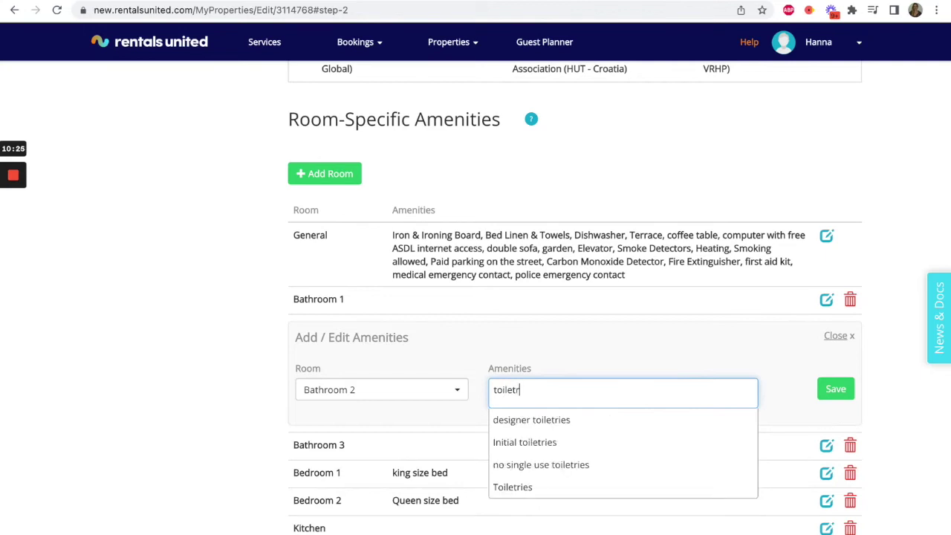
{"action": "left_click", "coordinate": [638, 487]}
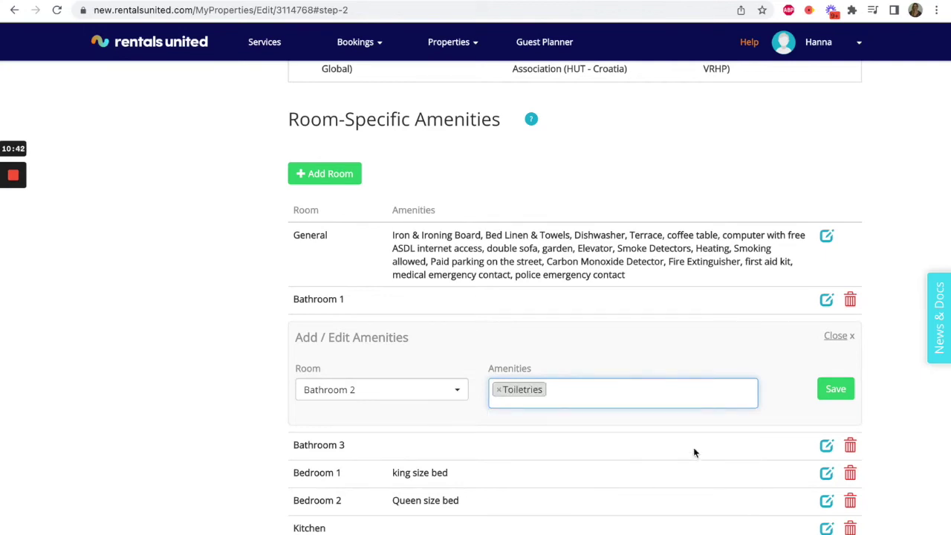
{"action": "left_click", "coordinate": [835, 388]}
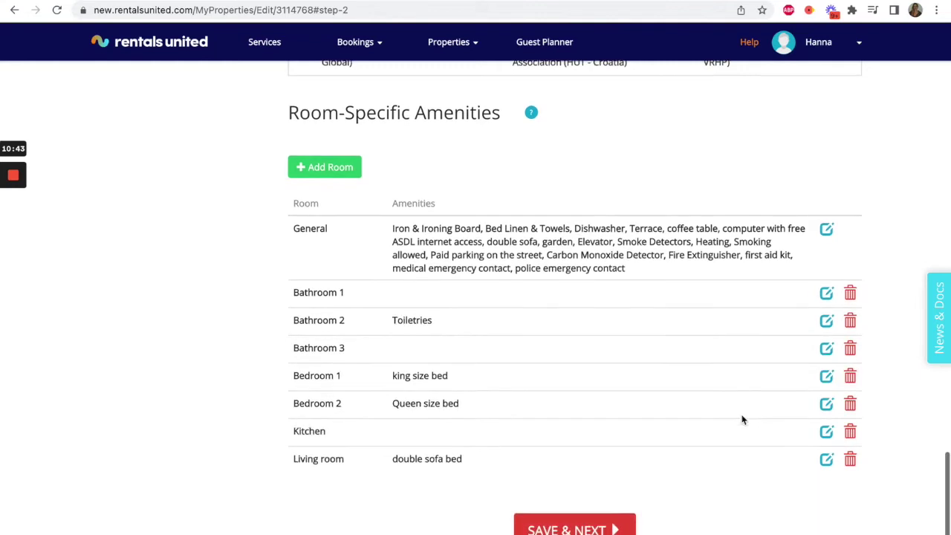
Step: Save the Amenities step, and save the English description as it stands to continue to Photos
{"action": "scroll", "coordinate": [741, 419], "scroll_direction": "down", "scroll_amount": 1}
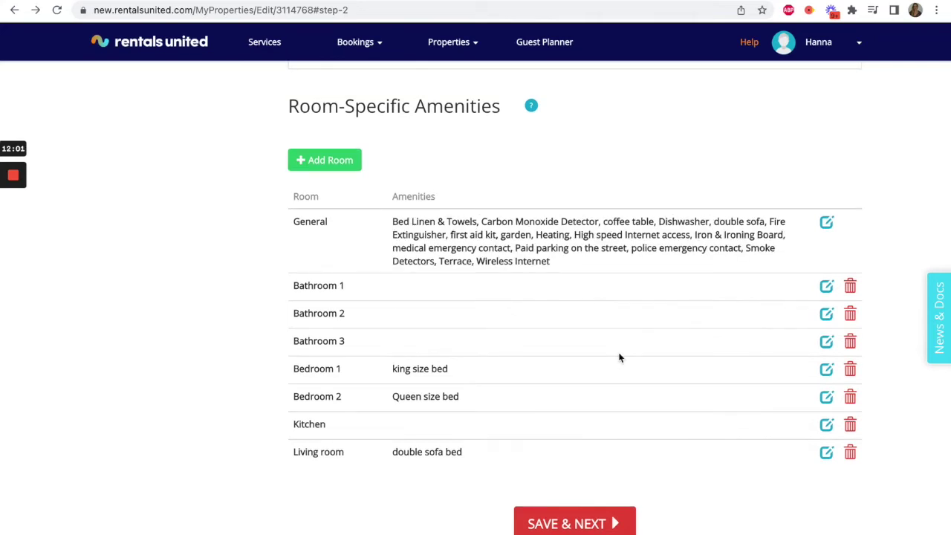
{"action": "left_click", "coordinate": [817, 43]}
{"action": "left_click", "coordinate": [557, 522]}
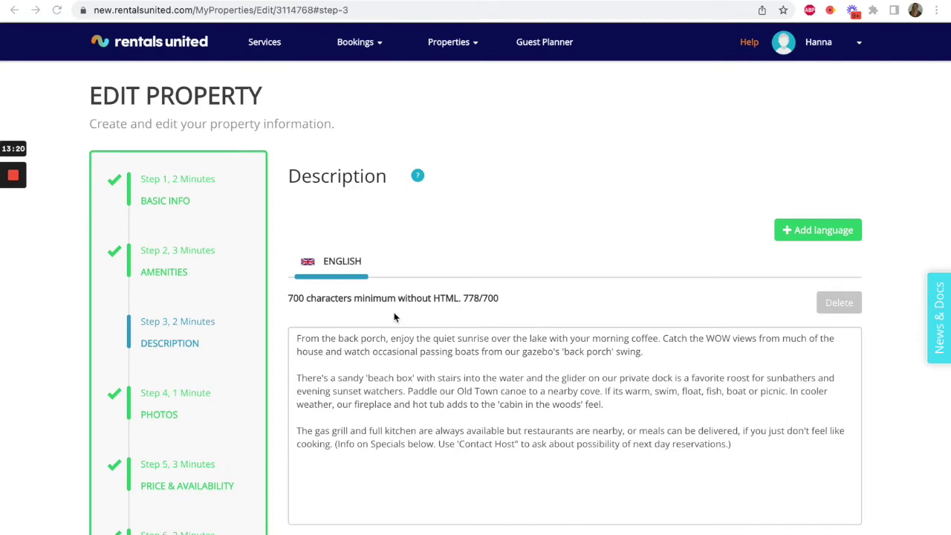
{"action": "scroll", "coordinate": [394, 315], "scroll_direction": "down", "scroll_amount": 3}
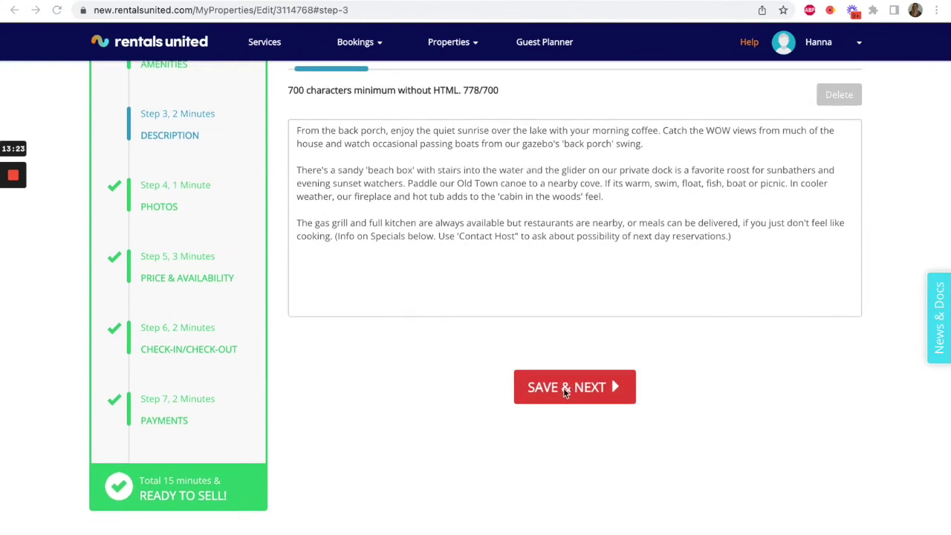
{"action": "left_click", "coordinate": [563, 388]}
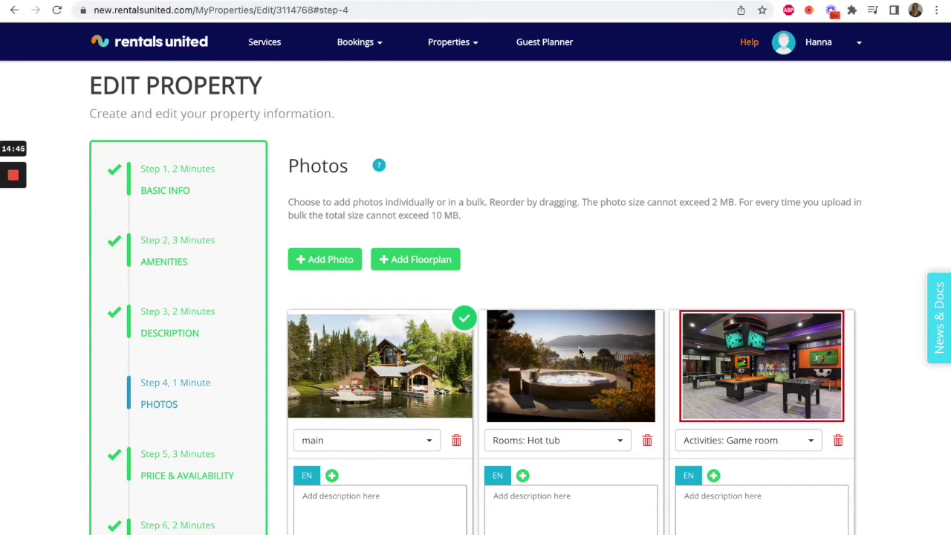
Step: Move the hot tub photo behind the game room photo, and view the category options of the main and game room photos
{"action": "mouse_move", "coordinate": [591, 356]}
{"action": "left_click_drag", "start_coordinate": [591, 355], "coordinate": [791, 354]}
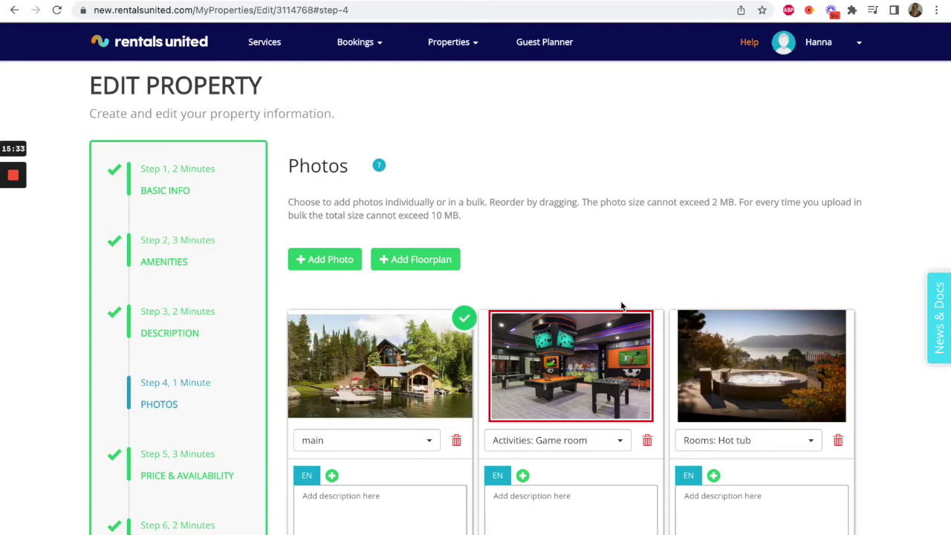
{"action": "left_click", "coordinate": [421, 445]}
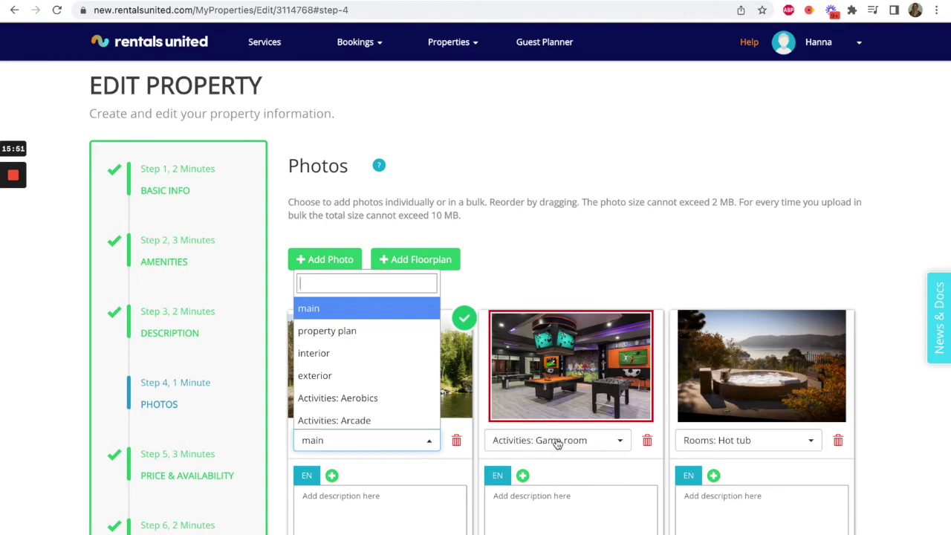
{"action": "left_click", "coordinate": [556, 441]}
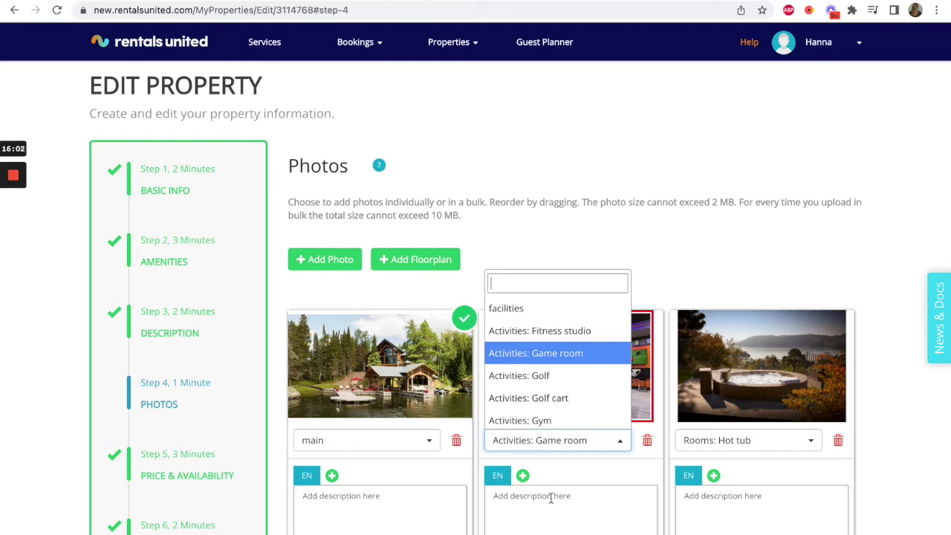
{"action": "left_click", "coordinate": [551, 497]}
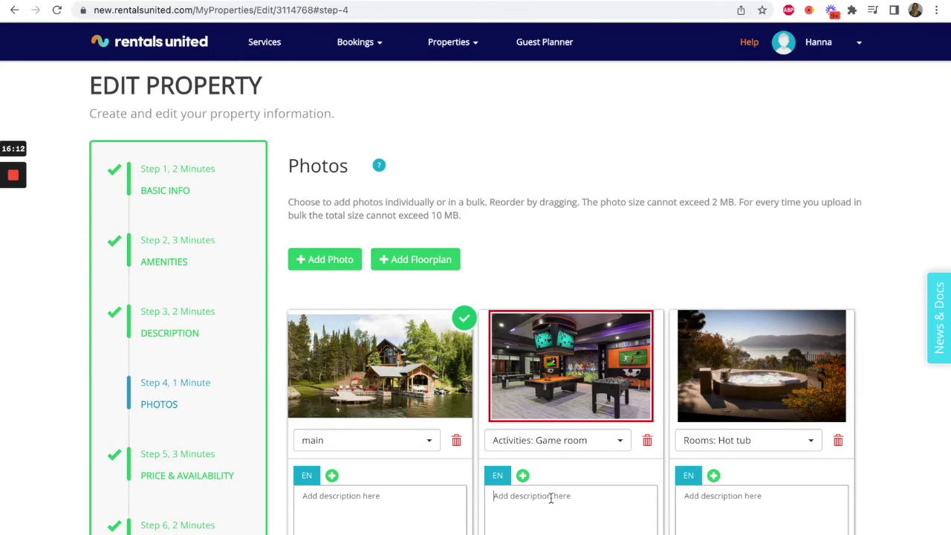
Step: Save the Photos step and continue to Price & Availability
{"action": "scroll", "coordinate": [550, 498], "scroll_direction": "down", "scroll_amount": 15}
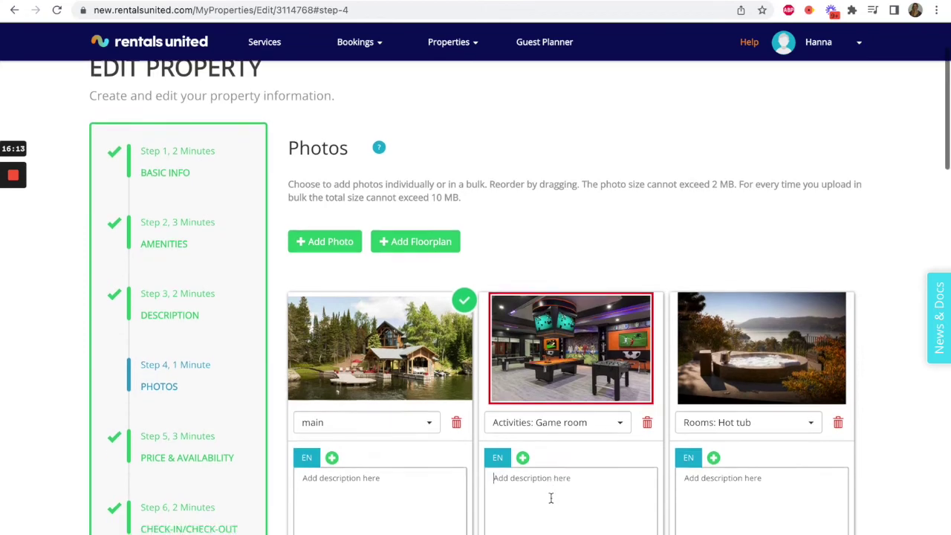
{"action": "scroll", "coordinate": [555, 500], "scroll_direction": "down", "scroll_amount": 3}
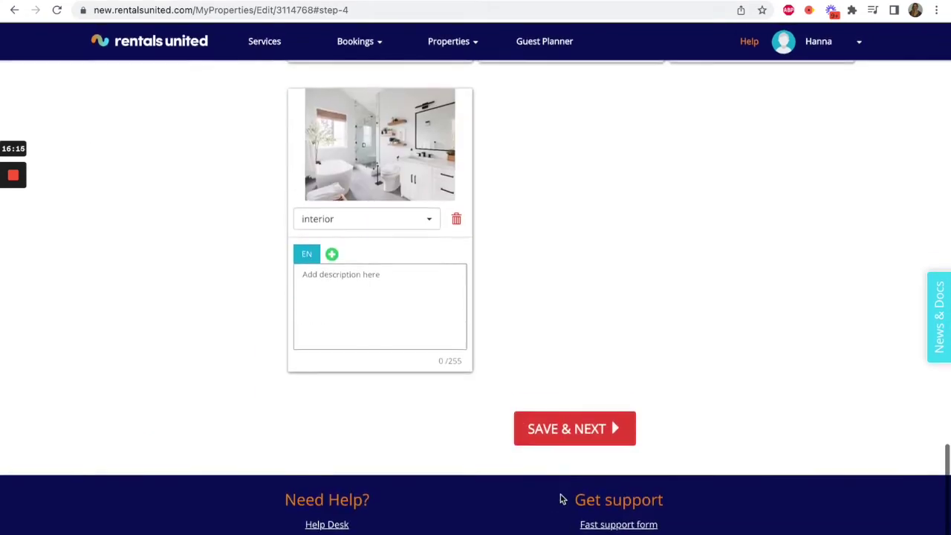
{"action": "left_click", "coordinate": [564, 431]}
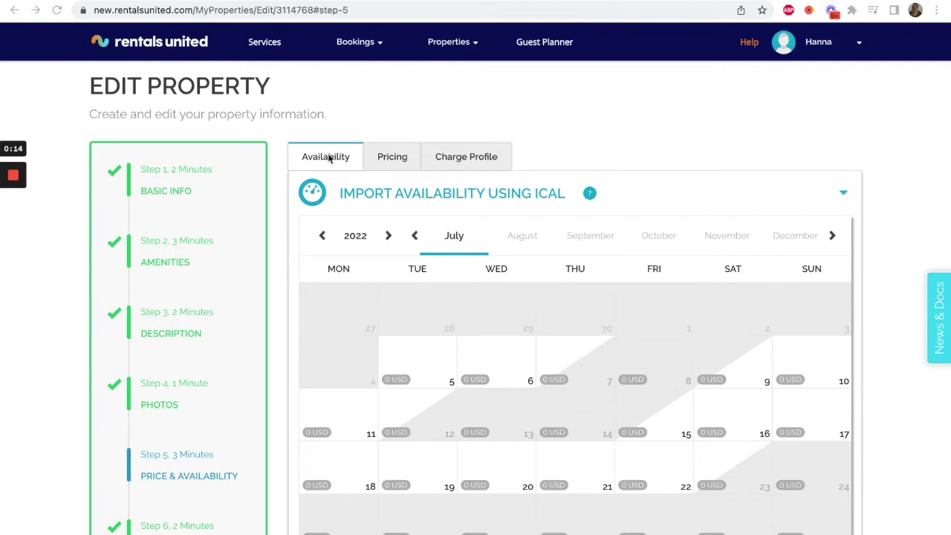
Step: Set the availability status for 05/07/2022 to 08/07/2022 to Available and save it
{"action": "scroll", "coordinate": [443, 291], "scroll_direction": "down", "scroll_amount": 2}
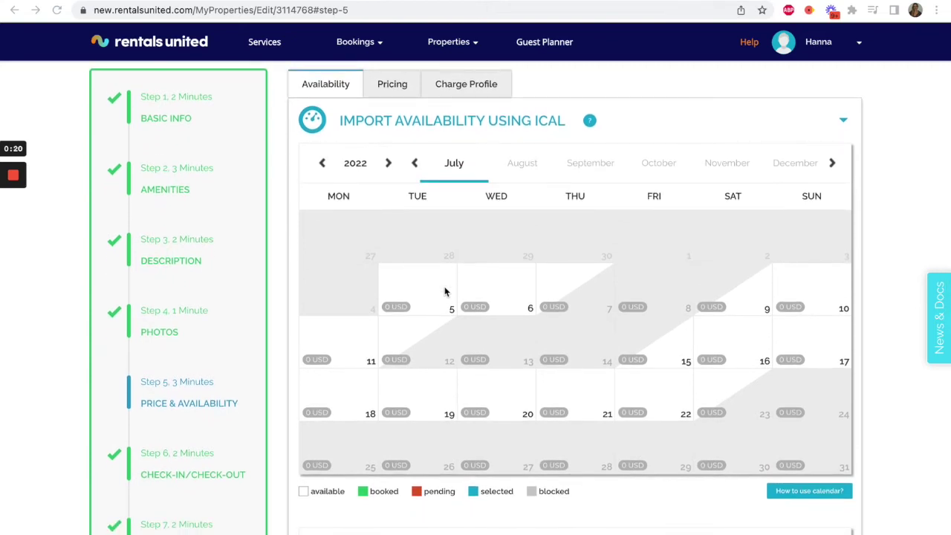
{"action": "left_click_drag", "start_coordinate": [441, 292], "coordinate": [557, 292]}
{"action": "scroll", "coordinate": [557, 292], "scroll_direction": "down", "scroll_amount": 2}
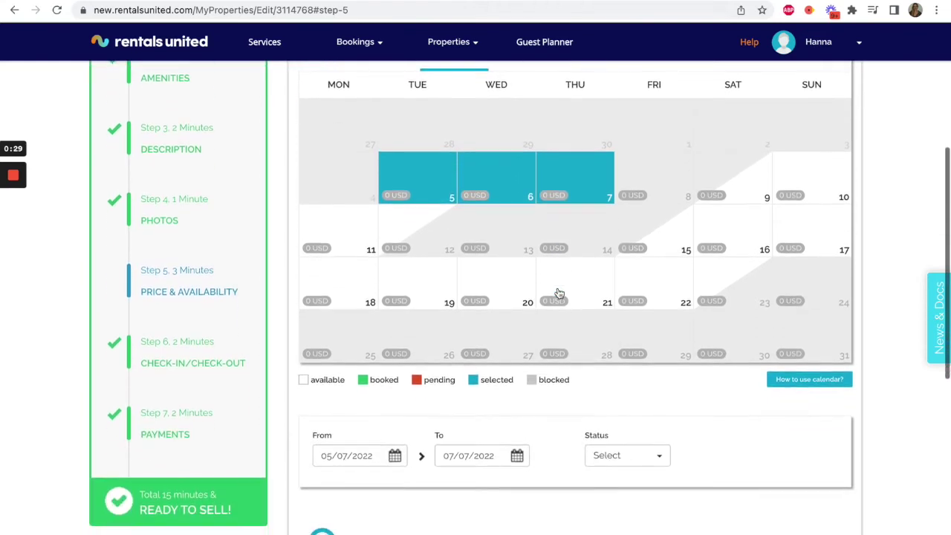
{"action": "left_click", "coordinate": [517, 456]}
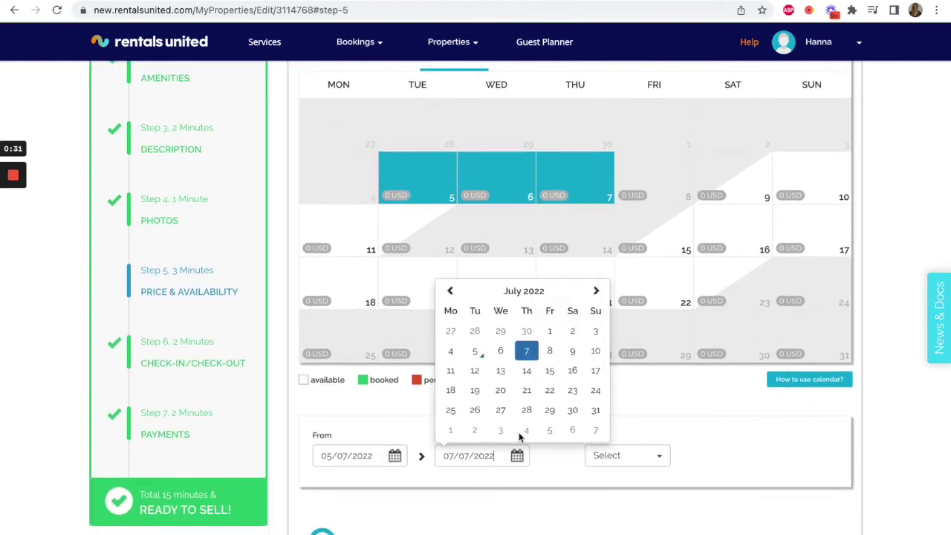
{"action": "left_click", "coordinate": [551, 358]}
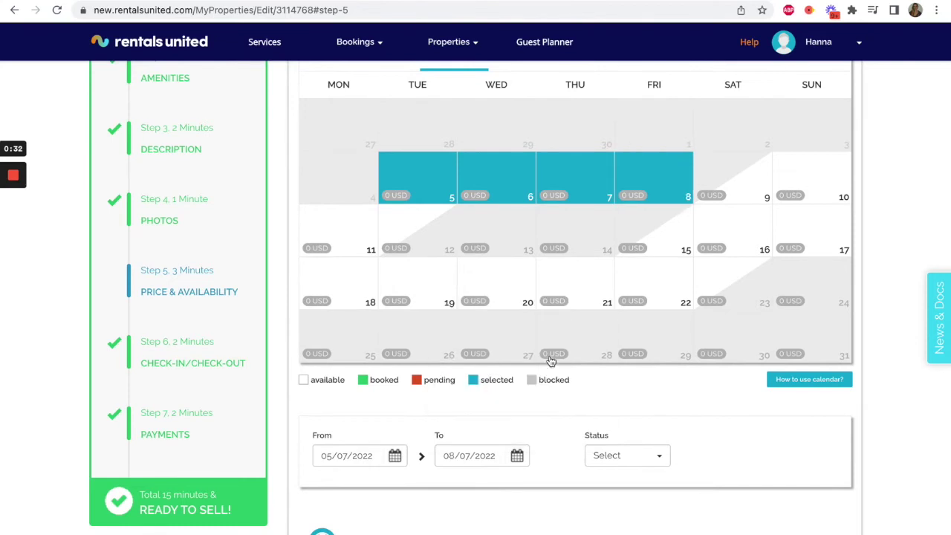
{"action": "left_click", "coordinate": [624, 456]}
{"action": "left_click", "coordinate": [622, 378]}
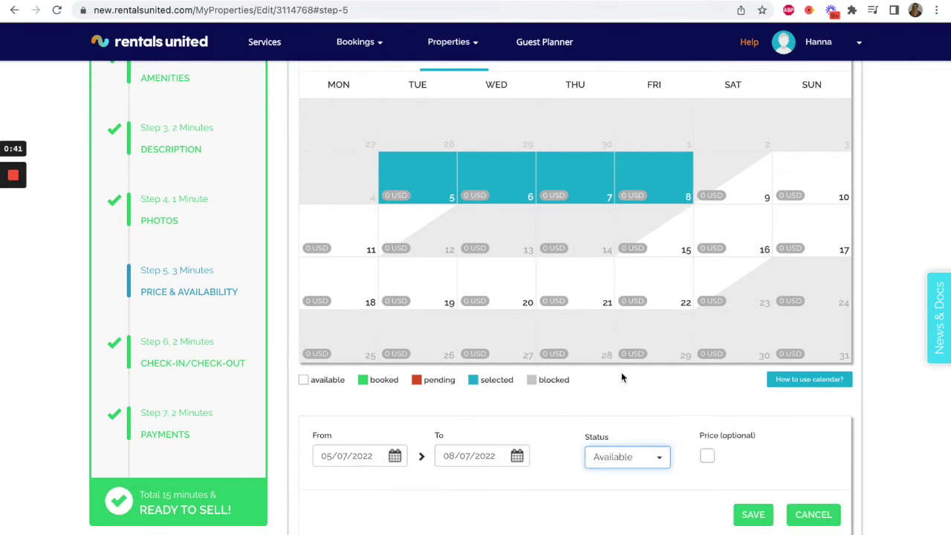
{"action": "left_click", "coordinate": [753, 514]}
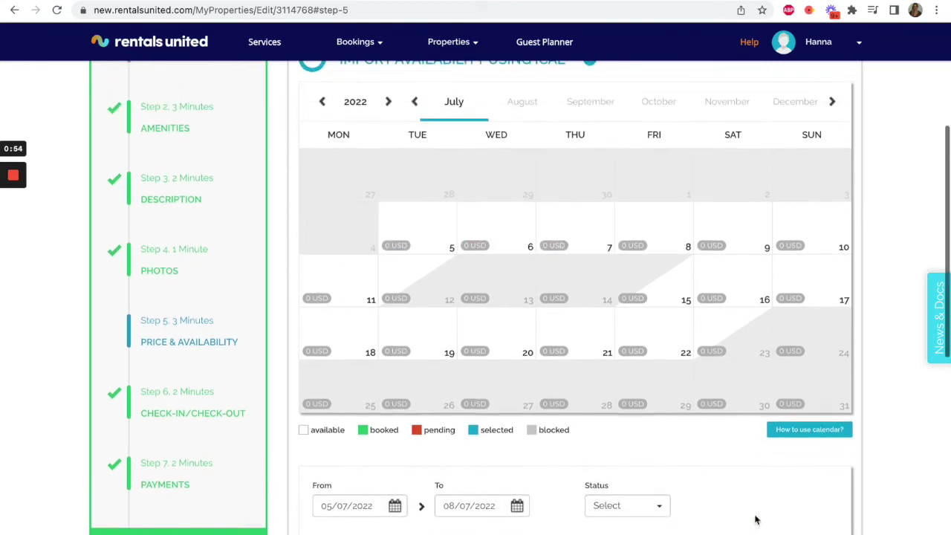
Step: View the property's availability for August and September 2022
{"action": "left_click", "coordinate": [522, 104]}
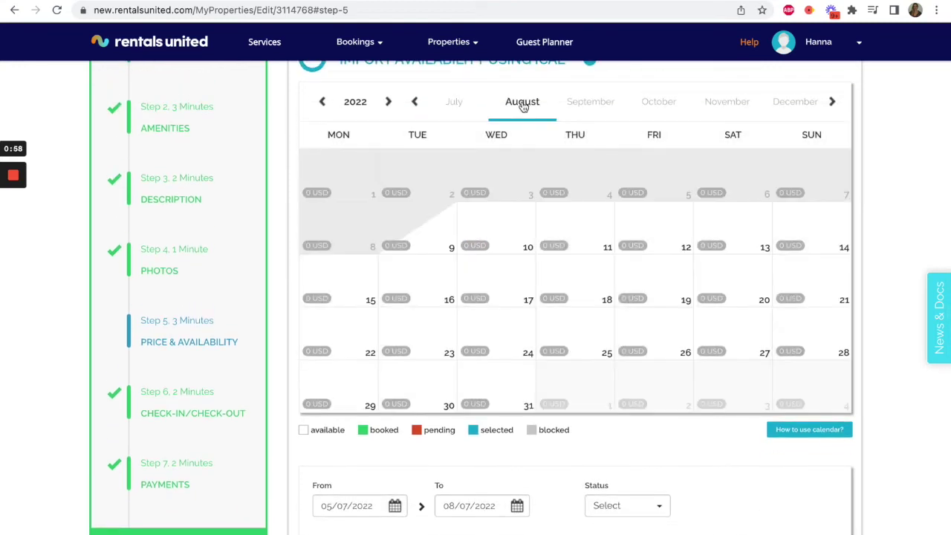
{"action": "left_click", "coordinate": [561, 103]}
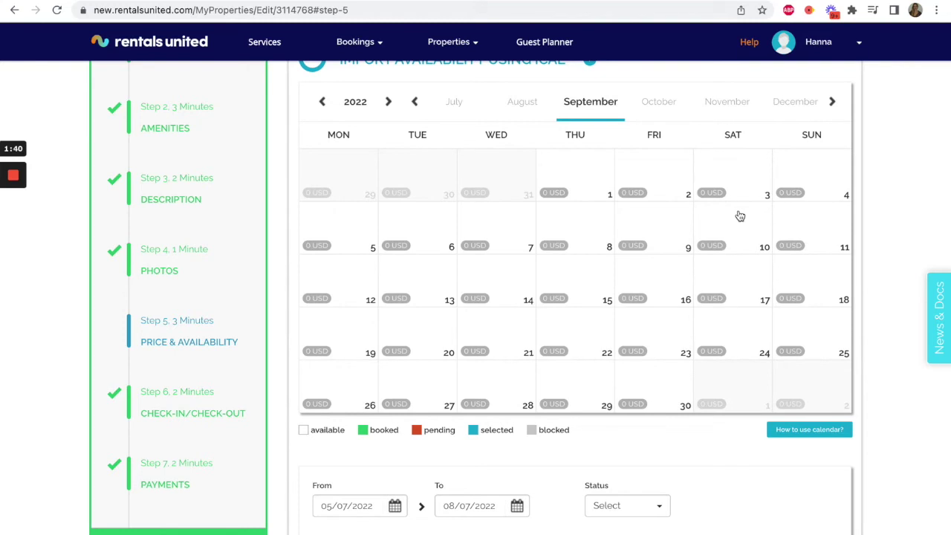
Step: Open the Multicalendar and examine the July 2022 bookings and availability across all properties
{"action": "mouse_move", "coordinate": [468, 51]}
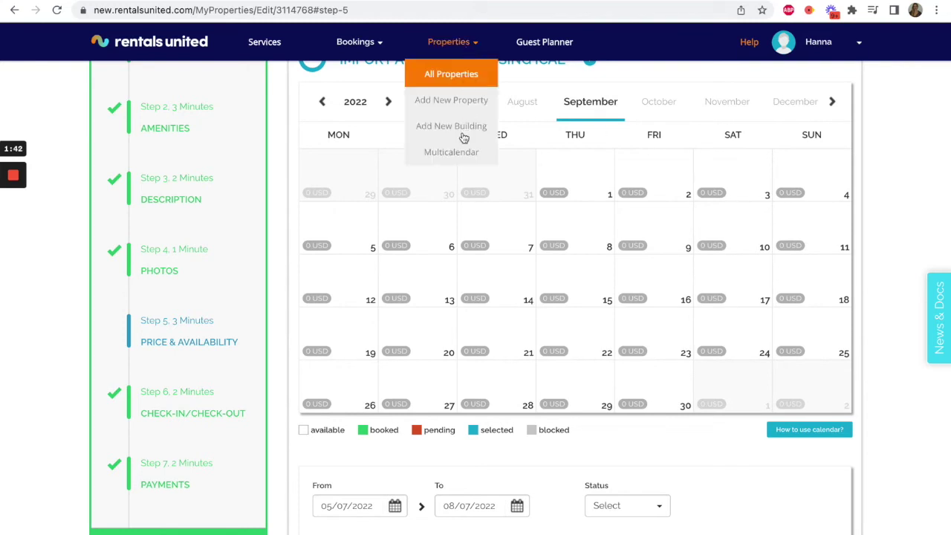
{"action": "left_click", "coordinate": [465, 154]}
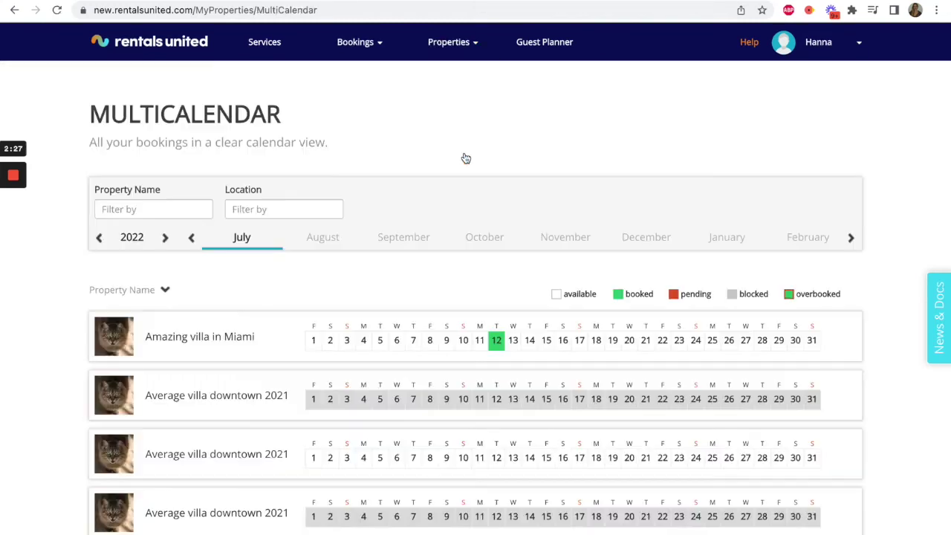
{"action": "scroll", "coordinate": [465, 158], "scroll_direction": "down", "scroll_amount": 2}
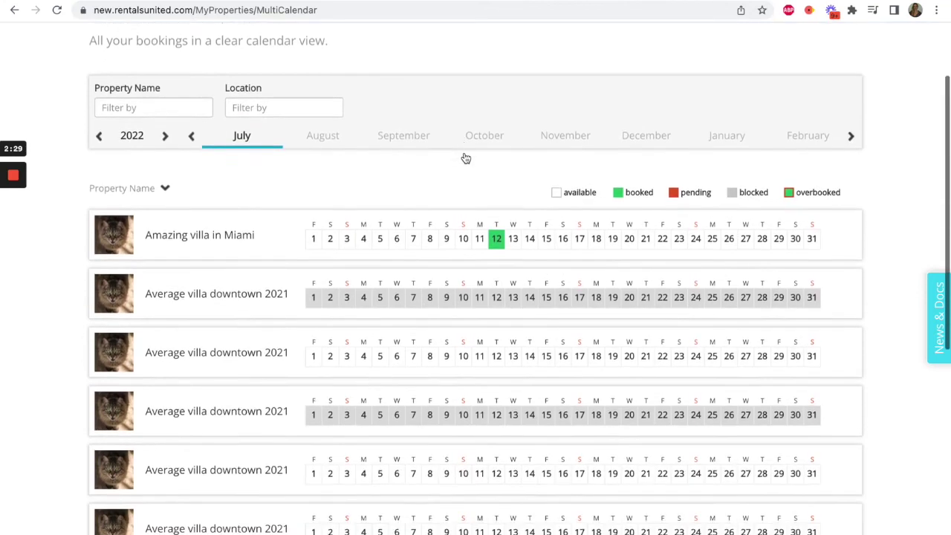
{"action": "scroll", "coordinate": [465, 158], "scroll_direction": "down", "scroll_amount": 1}
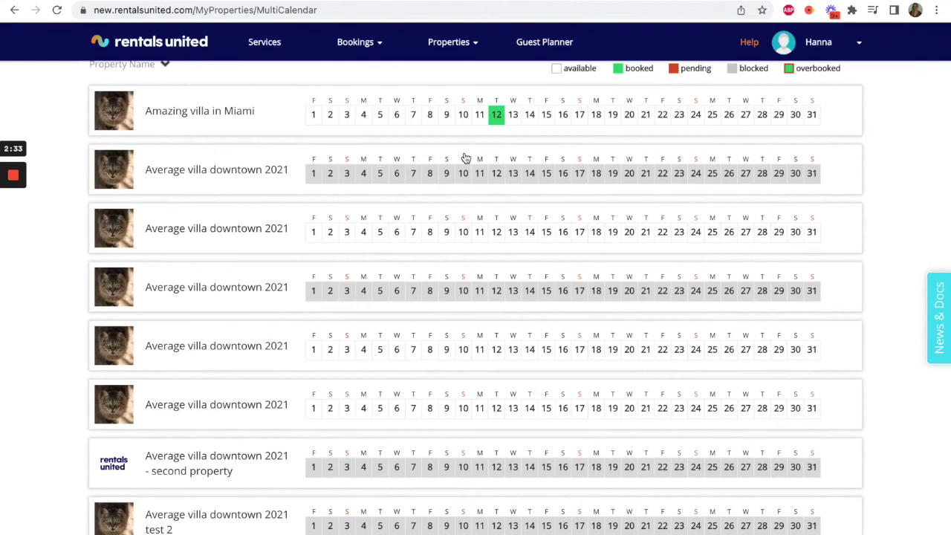
{"action": "scroll", "coordinate": [465, 158], "scroll_direction": "down", "scroll_amount": 1}
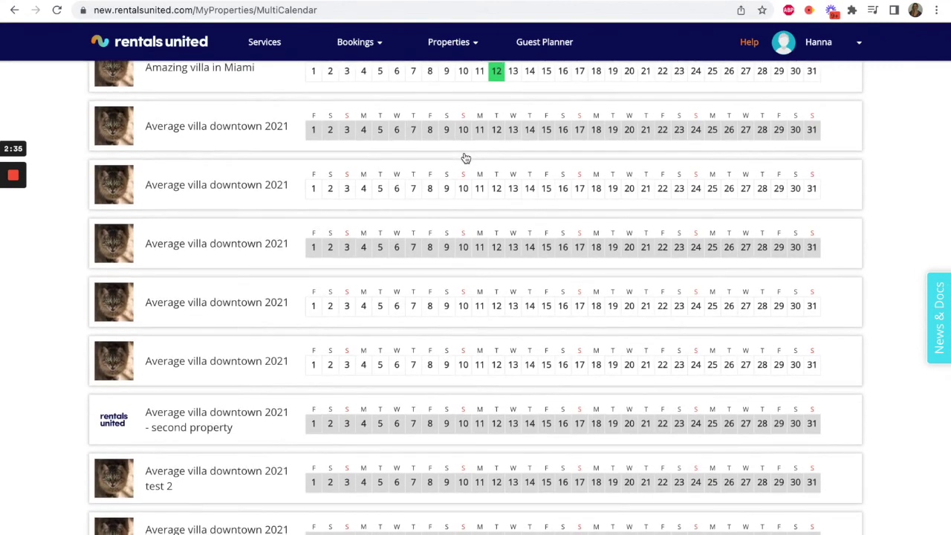
Step: Go back to the list of all properties and reopen the same property's Price & Availability step for editing
{"action": "left_click", "coordinate": [455, 45]}
{"action": "left_click", "coordinate": [462, 74]}
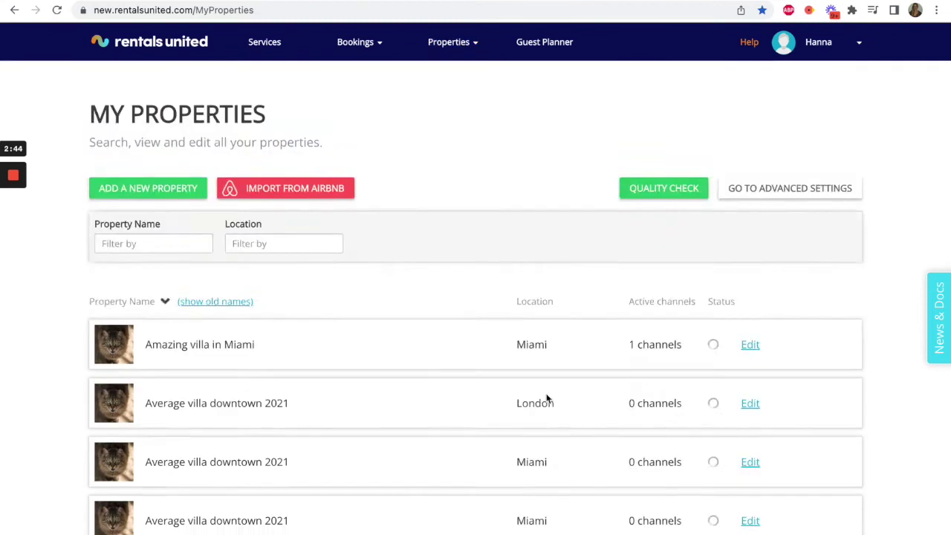
{"action": "scroll", "coordinate": [545, 396], "scroll_direction": "down", "scroll_amount": 10}
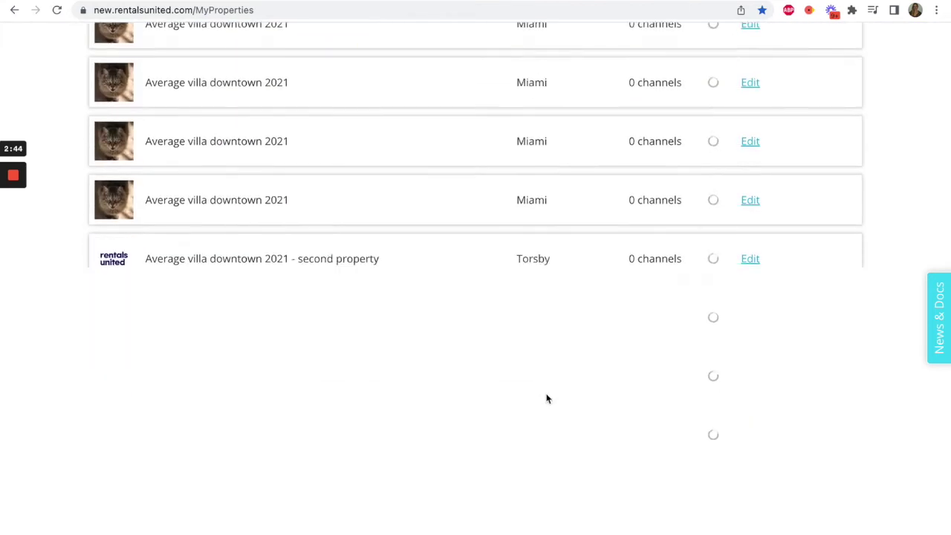
{"action": "left_click", "coordinate": [753, 419]}
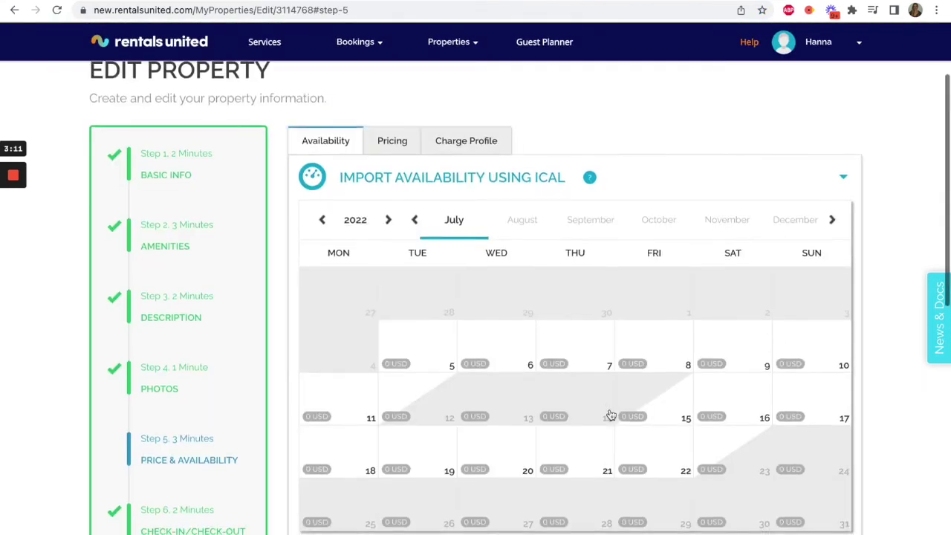
Step: Set the preparation time before arrival so that bookings are accepted up to 6 hours before arrival
{"action": "scroll", "coordinate": [610, 414], "scroll_direction": "down", "scroll_amount": 5}
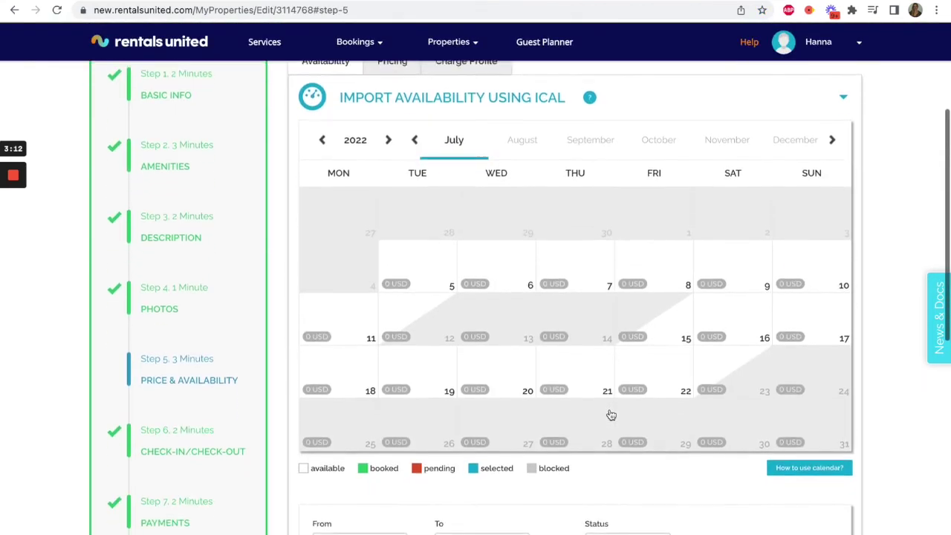
{"action": "scroll", "coordinate": [609, 414], "scroll_direction": "down", "scroll_amount": 3}
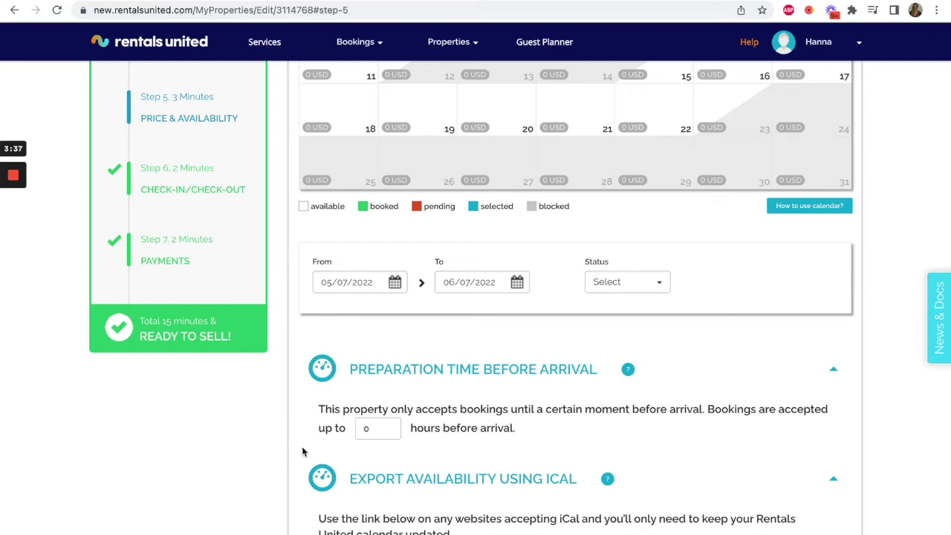
{"action": "left_click", "coordinate": [379, 427]}
{"action": "key", "text": "BackSpace"}
{"action": "type", "text": "6"}
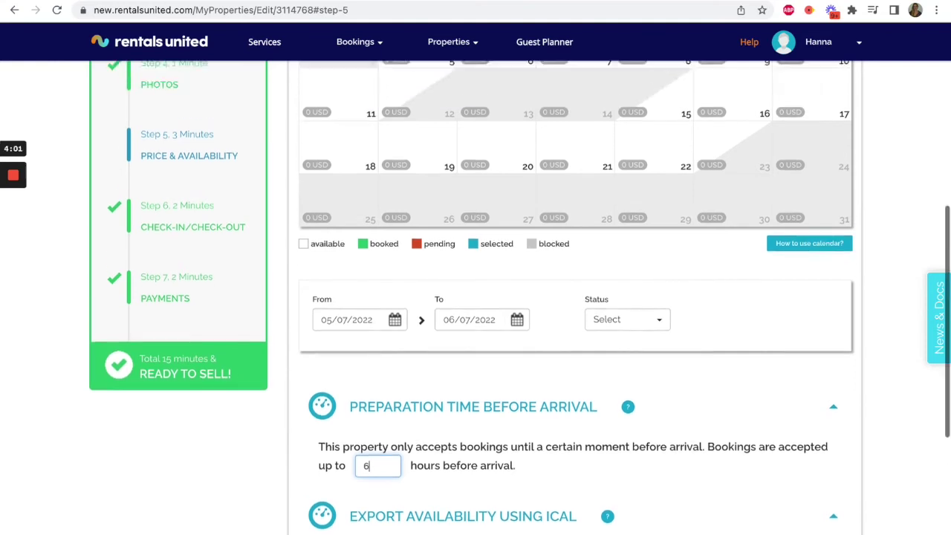
Step: Start a new seasonal price named summer, running from 05/07/2022 to 14/07/2022
{"action": "scroll", "coordinate": [576, 297], "scroll_direction": "up", "scroll_amount": 3}
{"action": "scroll", "coordinate": [576, 297], "scroll_direction": "up", "scroll_amount": 4}
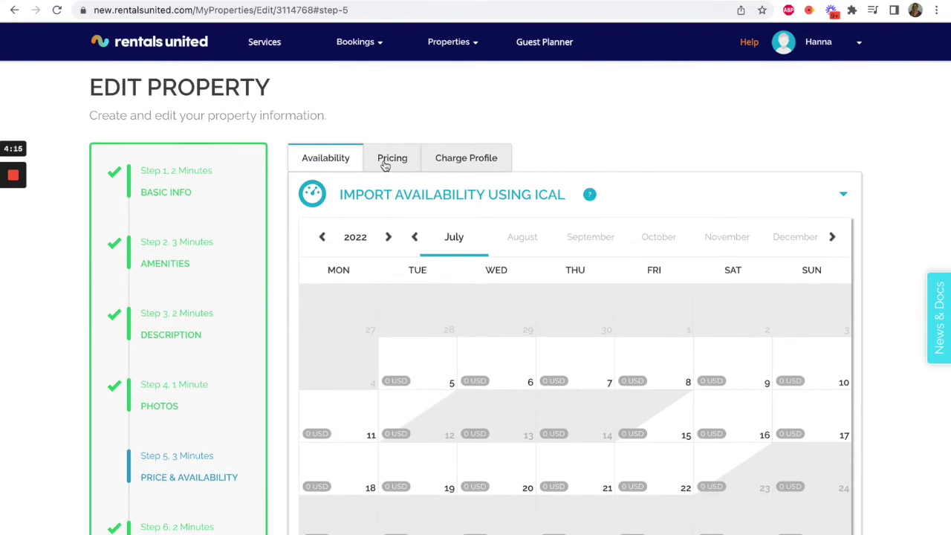
{"action": "left_click", "coordinate": [385, 166]}
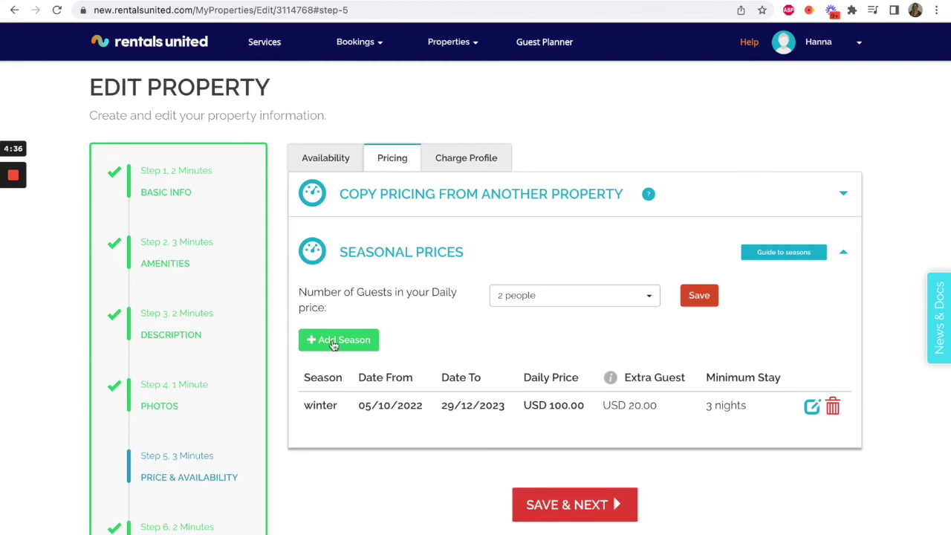
{"action": "left_click", "coordinate": [332, 342]}
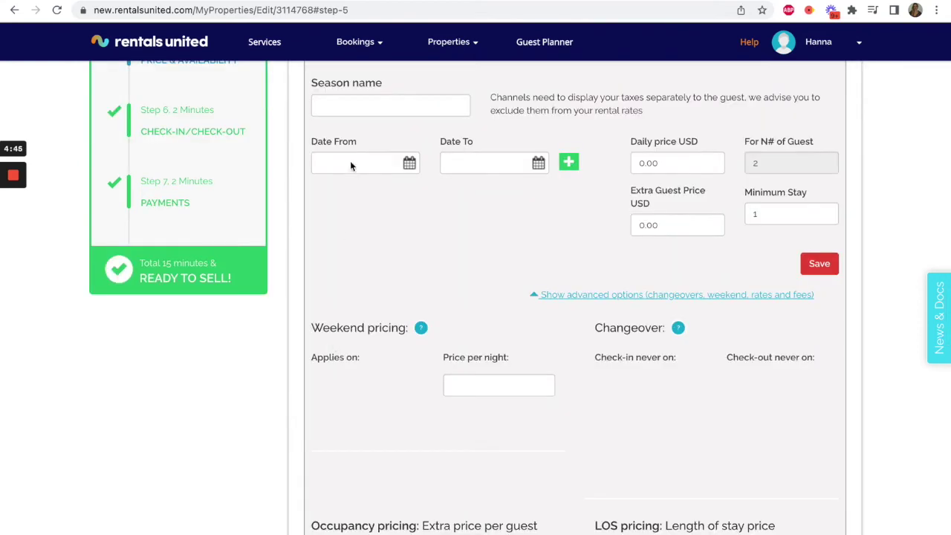
{"action": "left_click", "coordinate": [350, 104]}
{"action": "type", "text": "summer"}
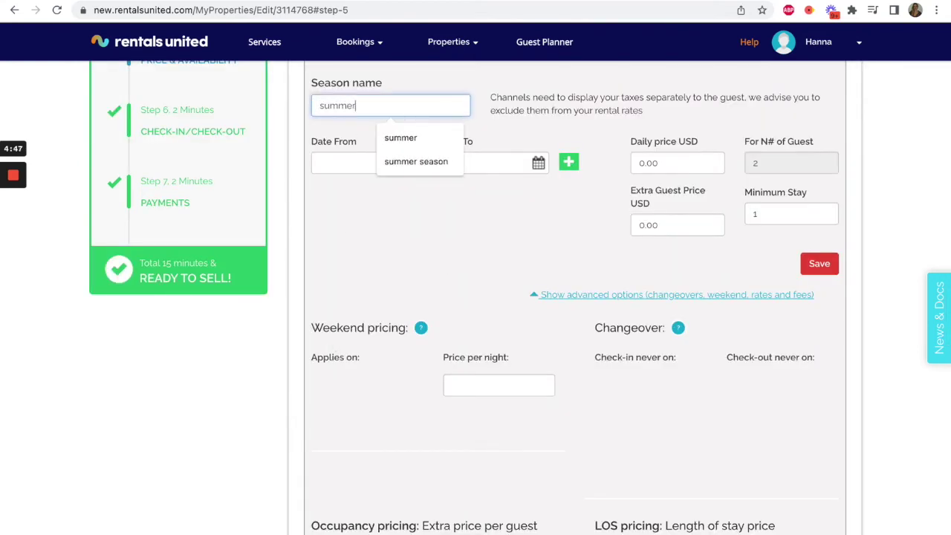
{"action": "left_click", "coordinate": [340, 163]}
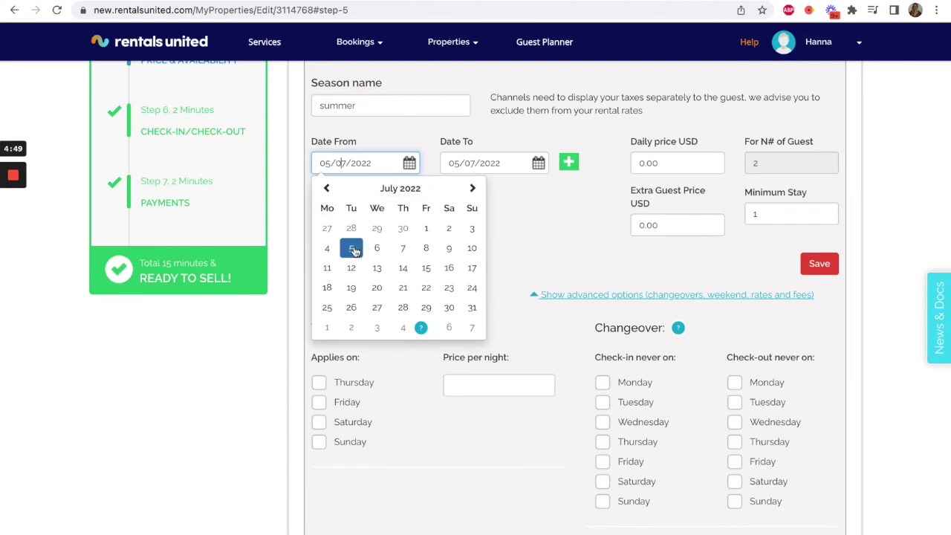
{"action": "left_click", "coordinate": [352, 250]}
{"action": "left_click", "coordinate": [495, 166]}
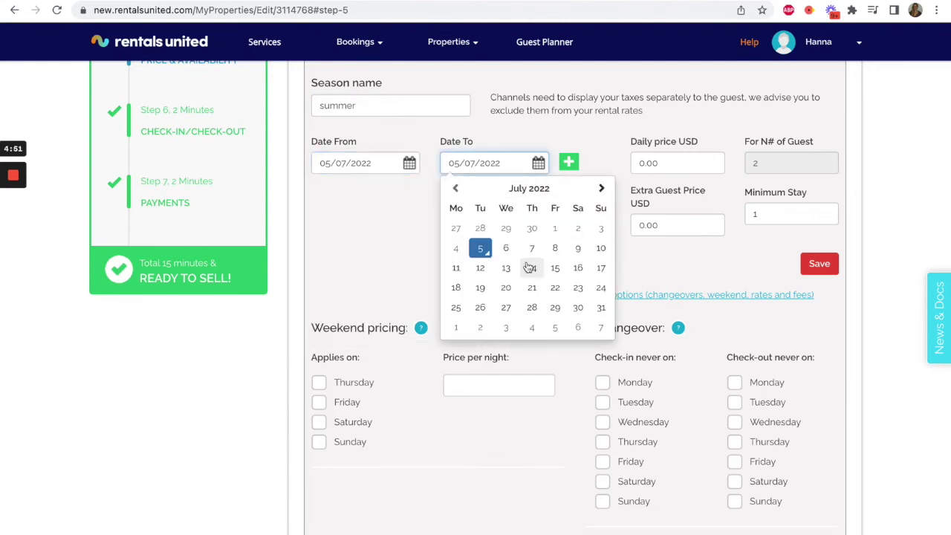
{"action": "left_click", "coordinate": [529, 268]}
Step: Give the summer season a daily price of 100 USD, a minimum stay of 3 and an extra guest price of 20 USD, and save it
{"action": "left_click", "coordinate": [637, 162]}
{"action": "type", "text": "10"}
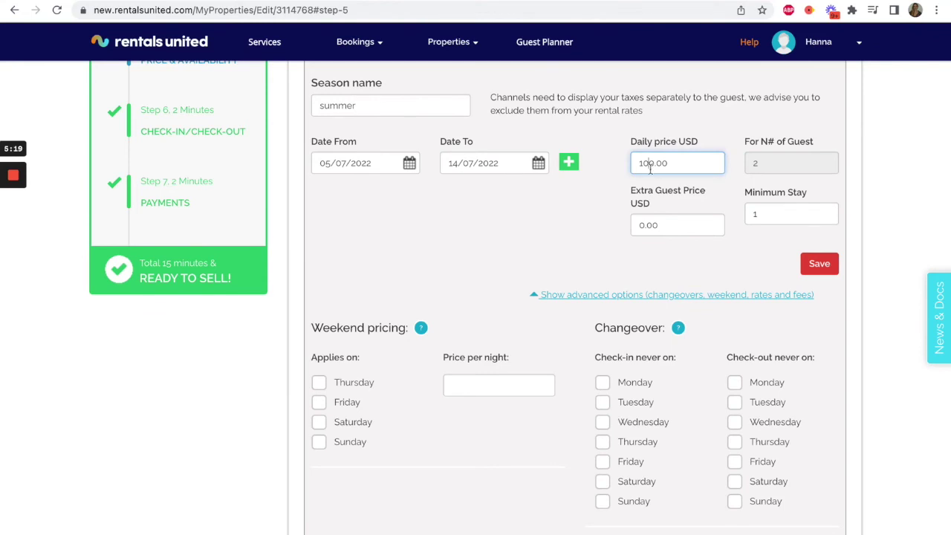
{"action": "left_click", "coordinate": [762, 212]}
{"action": "key", "text": "BackSpace"}
{"action": "type", "text": "3"}
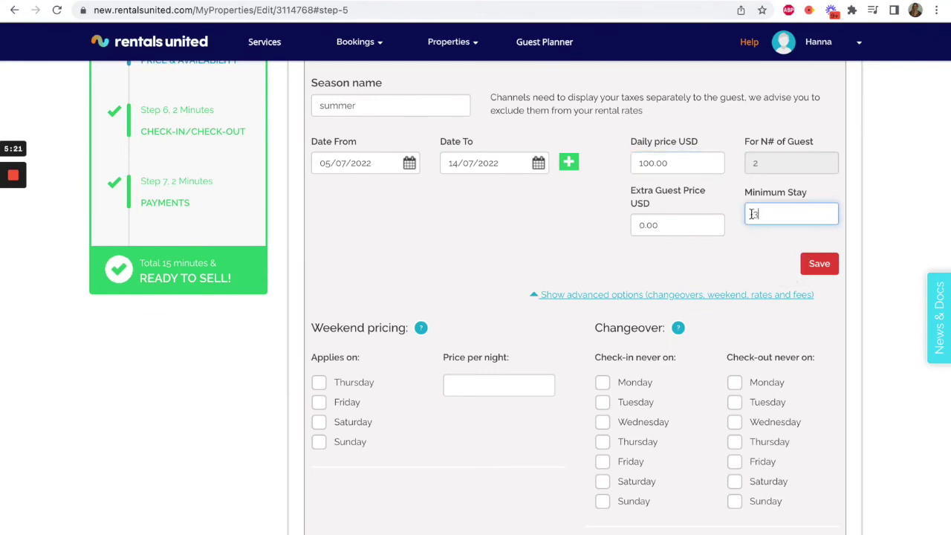
{"action": "left_click", "coordinate": [642, 225]}
{"action": "type", "text": "1"}
{"action": "key", "text": "BackSpace"}
{"action": "type", "text": "2"}
{"action": "scroll", "coordinate": [642, 225], "scroll_direction": "up", "scroll_amount": 5}
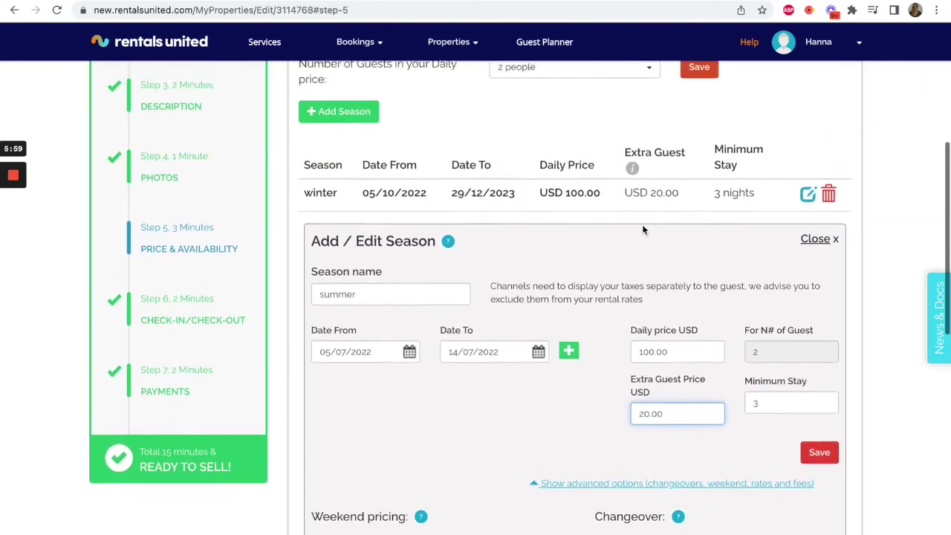
{"action": "scroll", "coordinate": [643, 227], "scroll_direction": "up", "scroll_amount": 2}
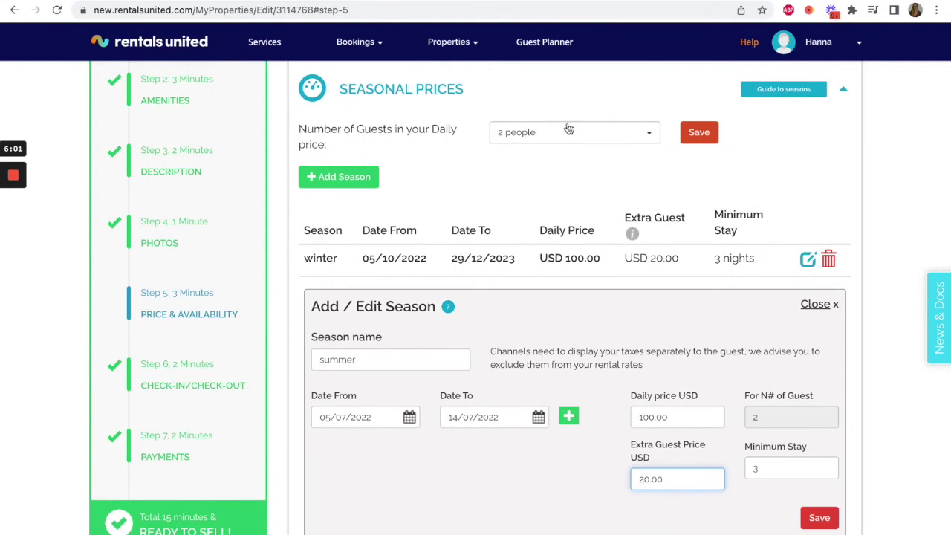
{"action": "left_click", "coordinate": [817, 518]}
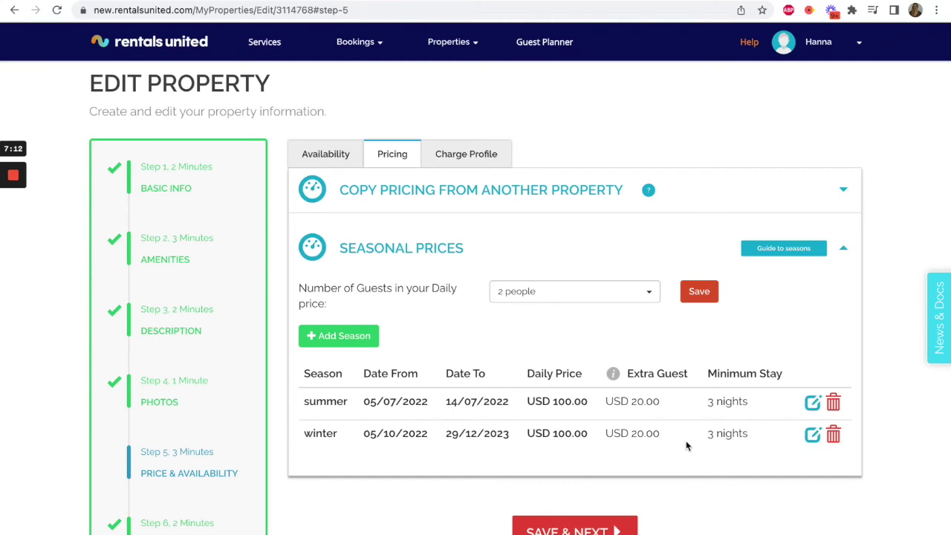
Step: Reopen the summer season and examine its advanced options for weekend pricing, changeovers, occupancy, length of stay and discounts
{"action": "left_click", "coordinate": [812, 402]}
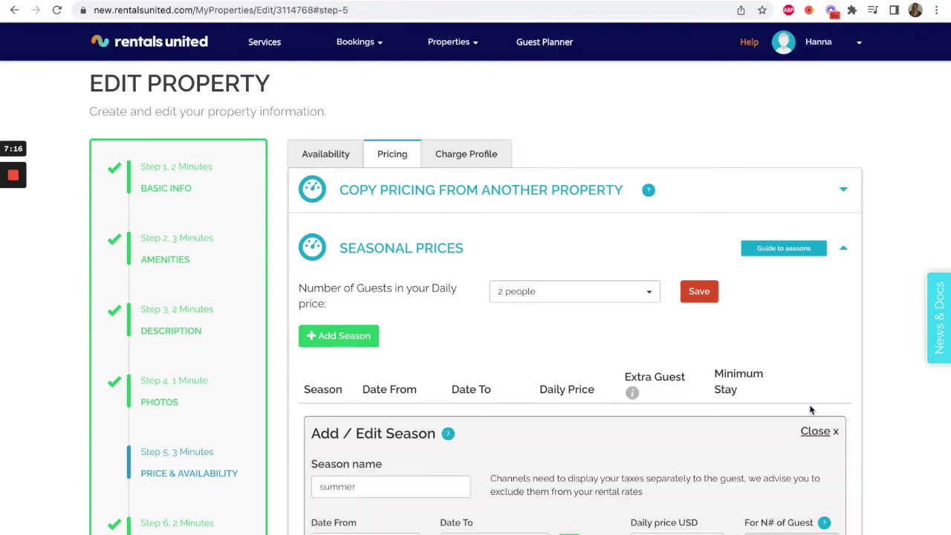
{"action": "scroll", "coordinate": [811, 409], "scroll_direction": "down", "scroll_amount": 6}
{"action": "scroll", "coordinate": [810, 410], "scroll_direction": "down", "scroll_amount": 3}
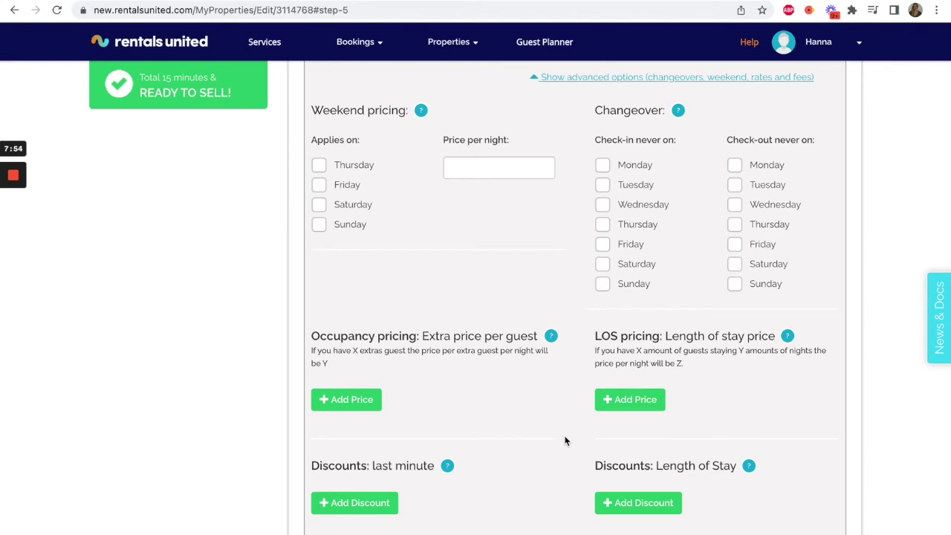
{"action": "scroll", "coordinate": [564, 441], "scroll_direction": "up", "scroll_amount": 5}
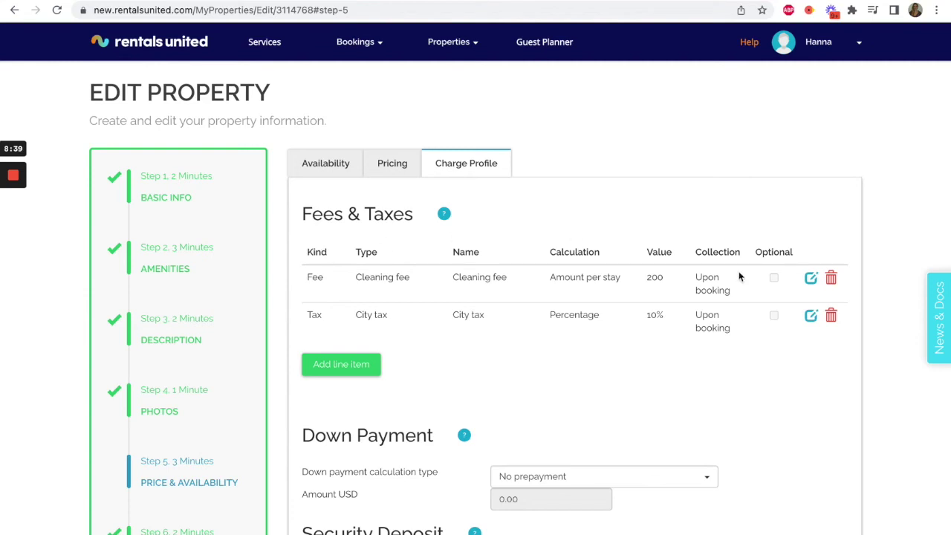
Step: Open the cleaning fee in the charge profile and view the available kinds and extra charge types
{"action": "left_click", "coordinate": [810, 279]}
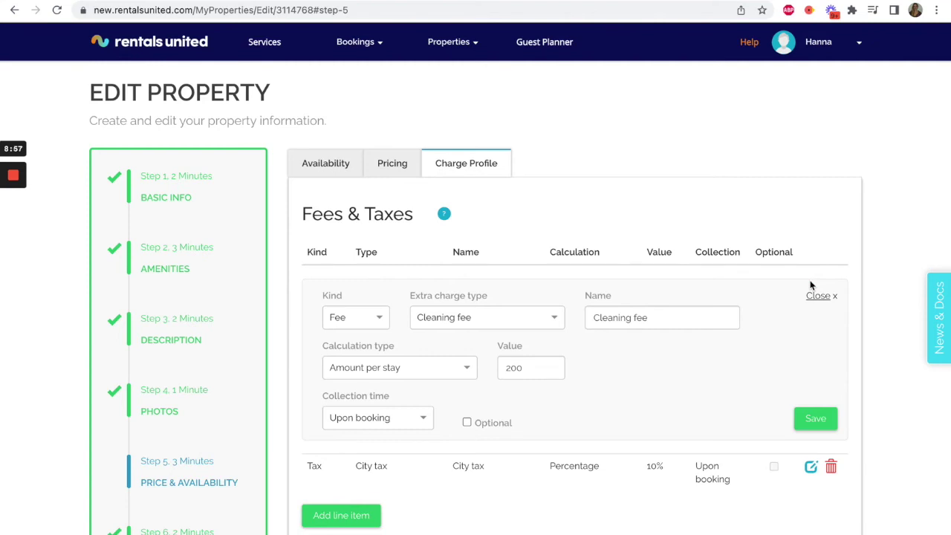
{"action": "left_click", "coordinate": [383, 318]}
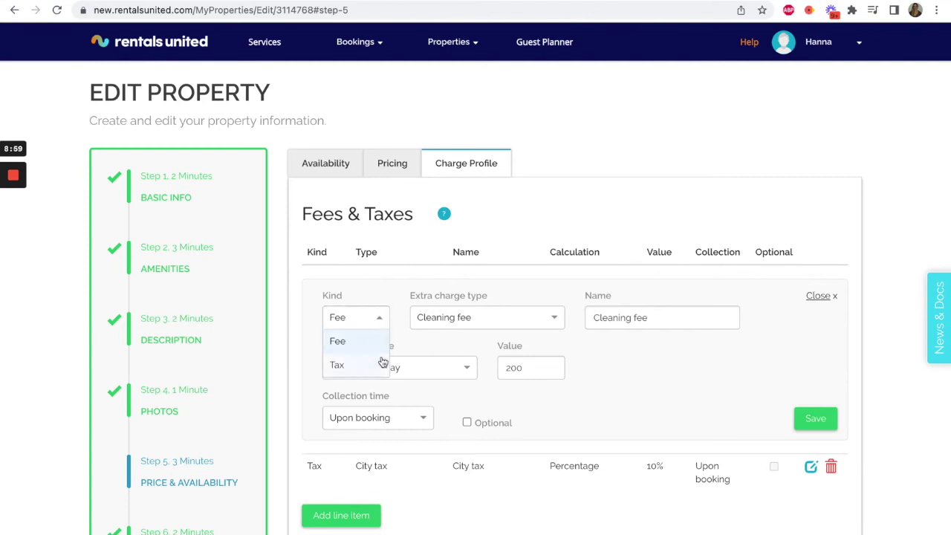
{"action": "left_click", "coordinate": [557, 319]}
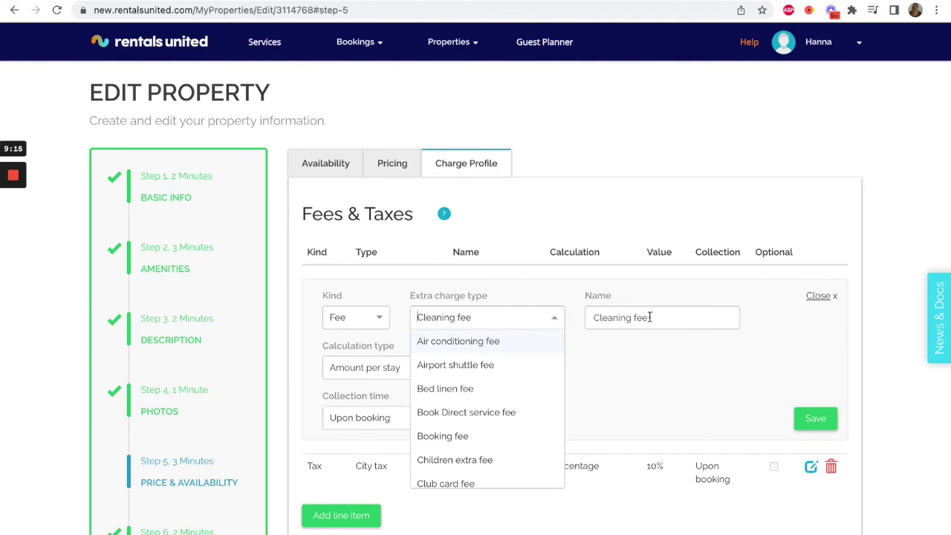
{"action": "left_click", "coordinate": [650, 318]}
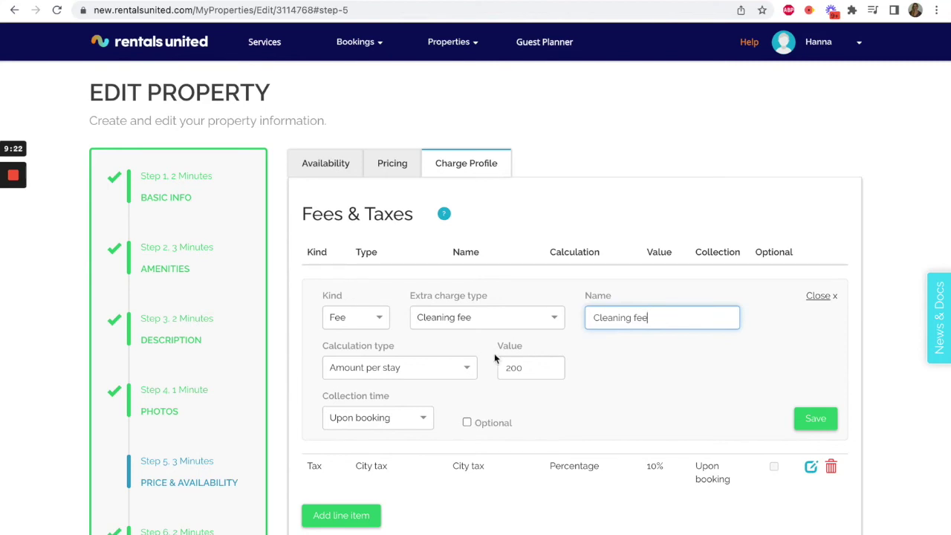
Step: Change the cleaning fee to a Percentage calculation with a value of 10, applied to Rent, and save it
{"action": "left_click", "coordinate": [462, 369]}
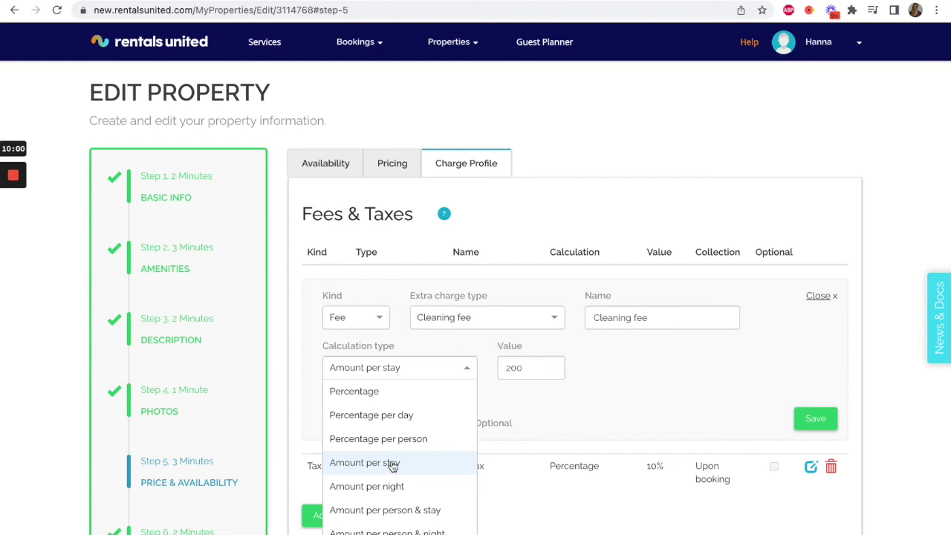
{"action": "left_click", "coordinate": [355, 390]}
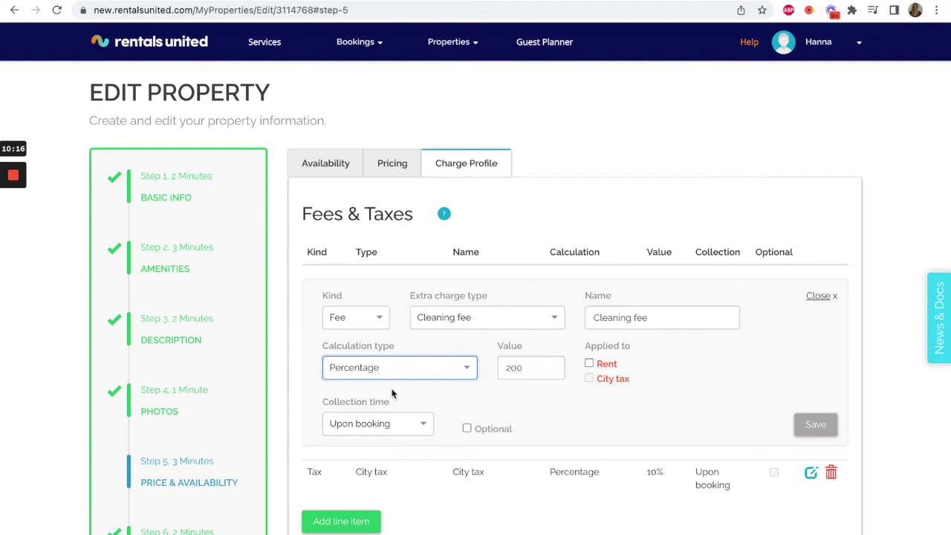
{"action": "left_click", "coordinate": [542, 369]}
{"action": "key", "text": "BackSpace"}
{"action": "key", "text": "BackSpace"}
{"action": "key", "text": "BackSpace"}
{"action": "type", "text": "10"}
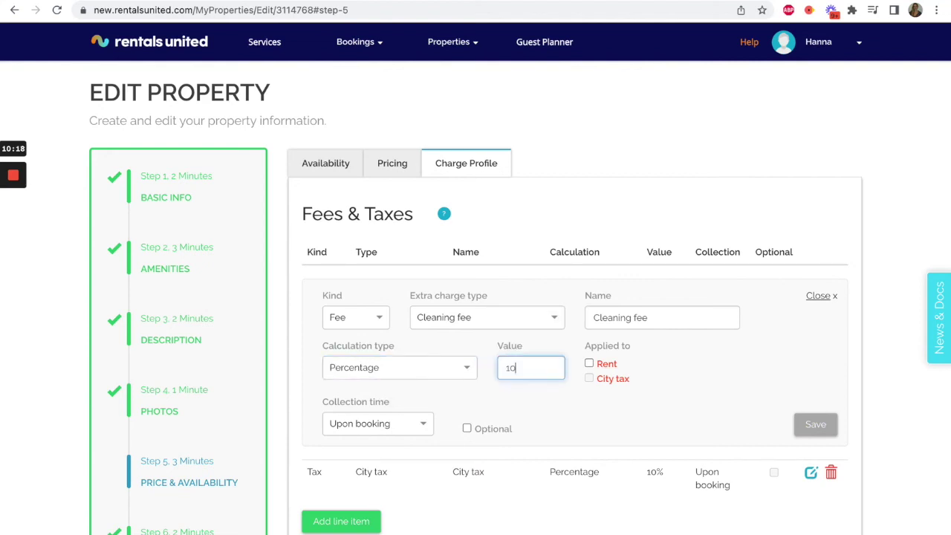
{"action": "left_click", "coordinate": [590, 364]}
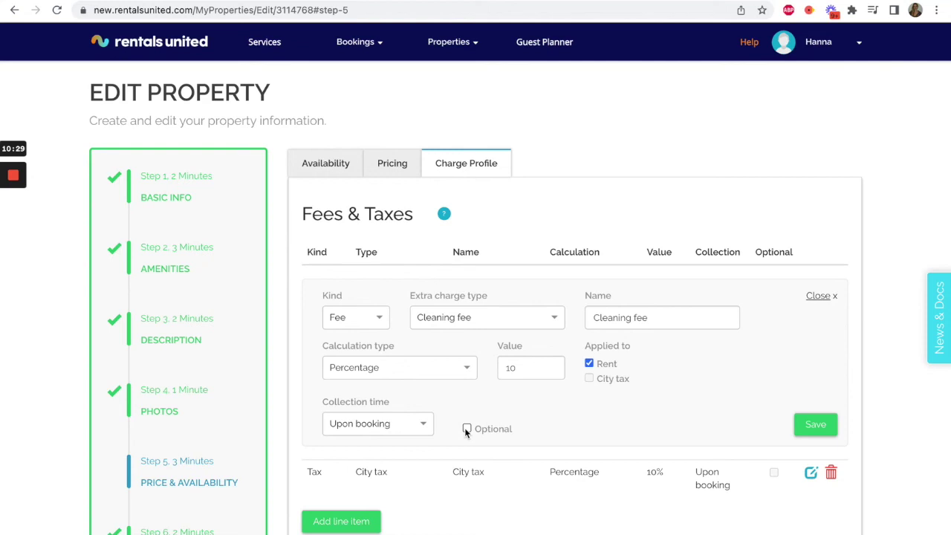
{"action": "left_click", "coordinate": [813, 424]}
Step: Proceed to the Check-in/Check-out step and set the end of the normal check-in time to 13:00
{"action": "scroll", "coordinate": [811, 426], "scroll_direction": "down", "scroll_amount": 2}
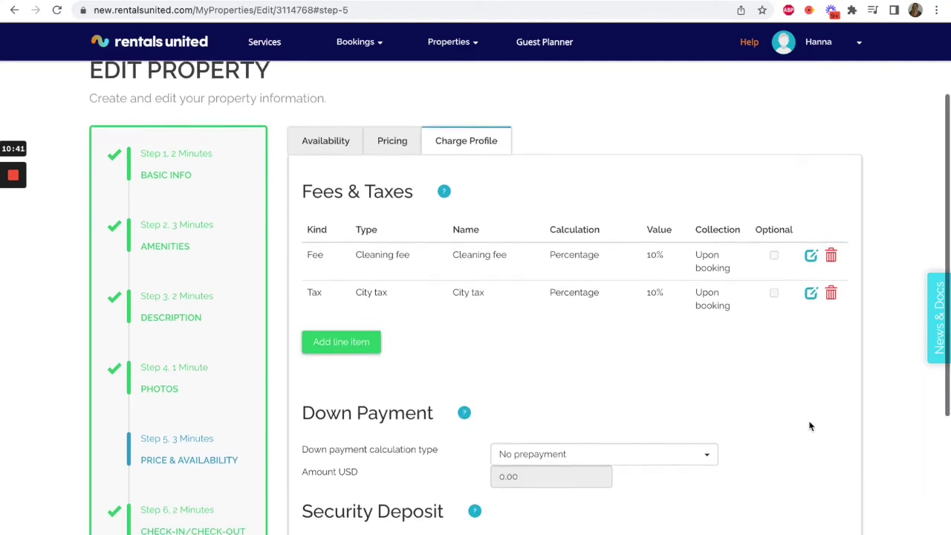
{"action": "scroll", "coordinate": [810, 426], "scroll_direction": "down", "scroll_amount": 1}
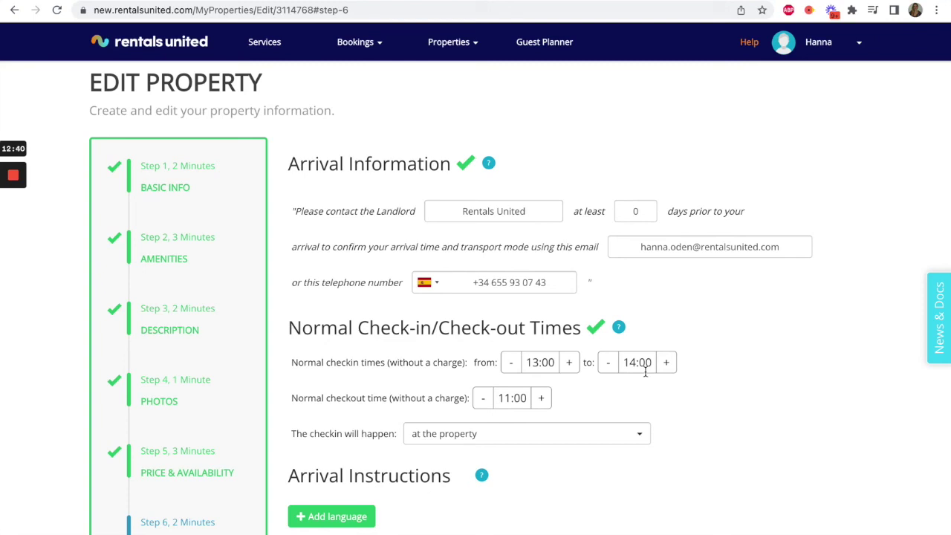
{"action": "left_click", "coordinate": [608, 368]}
{"action": "left_click", "coordinate": [608, 368]}
Step: Save the Check-in/Check-out step and look through the payment methods, cancellation policy and terms links in the Payments step
{"action": "scroll", "coordinate": [607, 369], "scroll_direction": "down", "scroll_amount": 3}
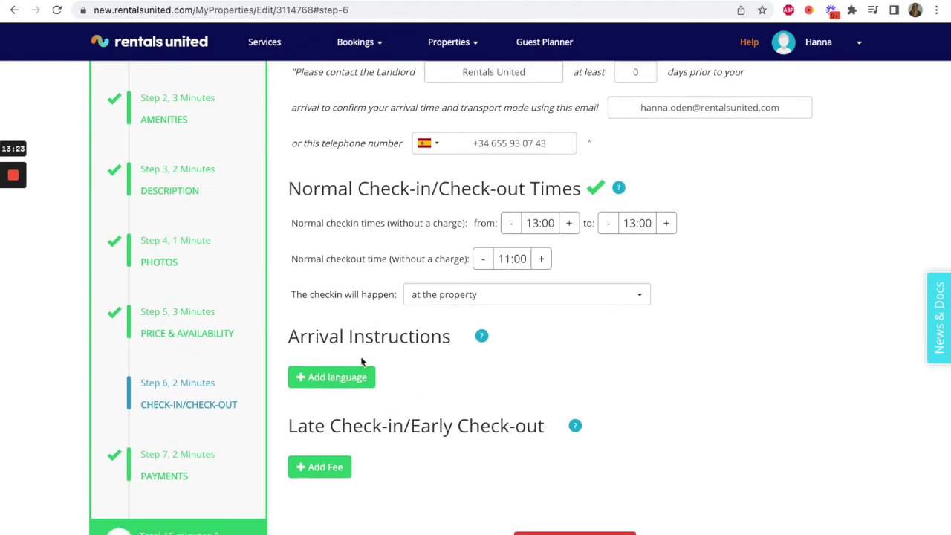
{"action": "scroll", "coordinate": [361, 362], "scroll_direction": "down", "scroll_amount": 1}
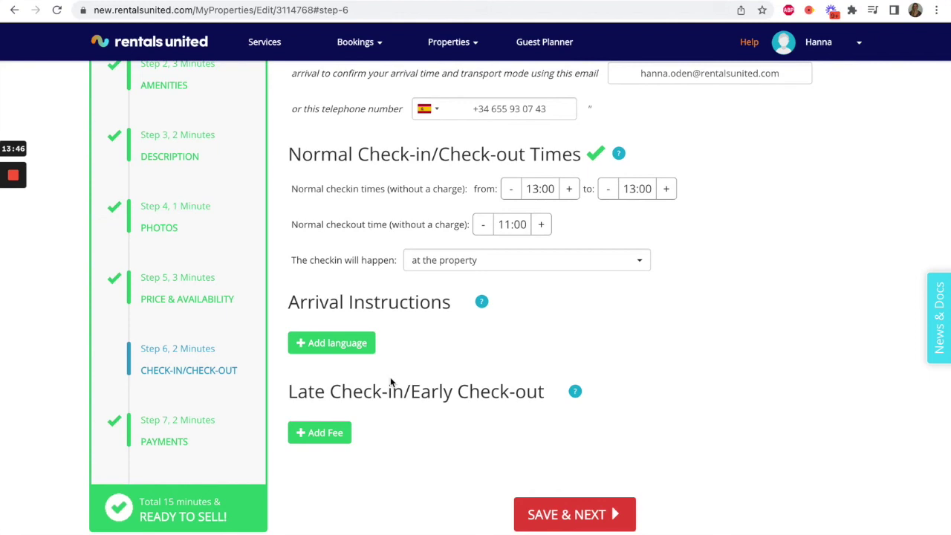
{"action": "left_click", "coordinate": [571, 515]}
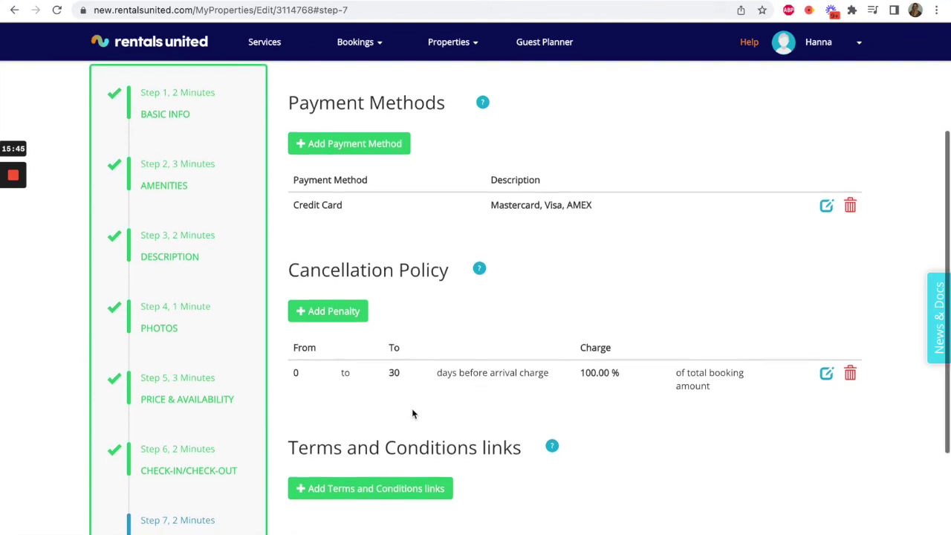
{"action": "scroll", "coordinate": [413, 414], "scroll_direction": "down", "scroll_amount": 2}
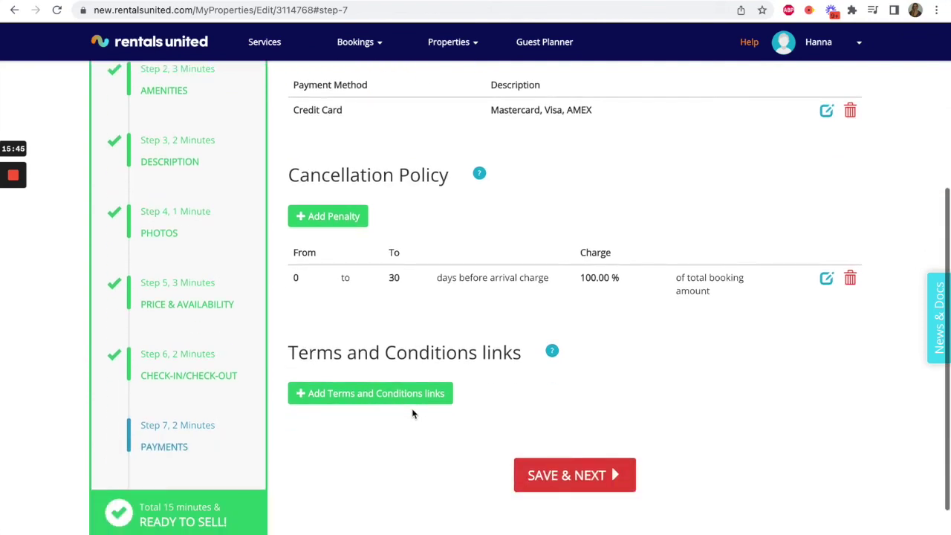